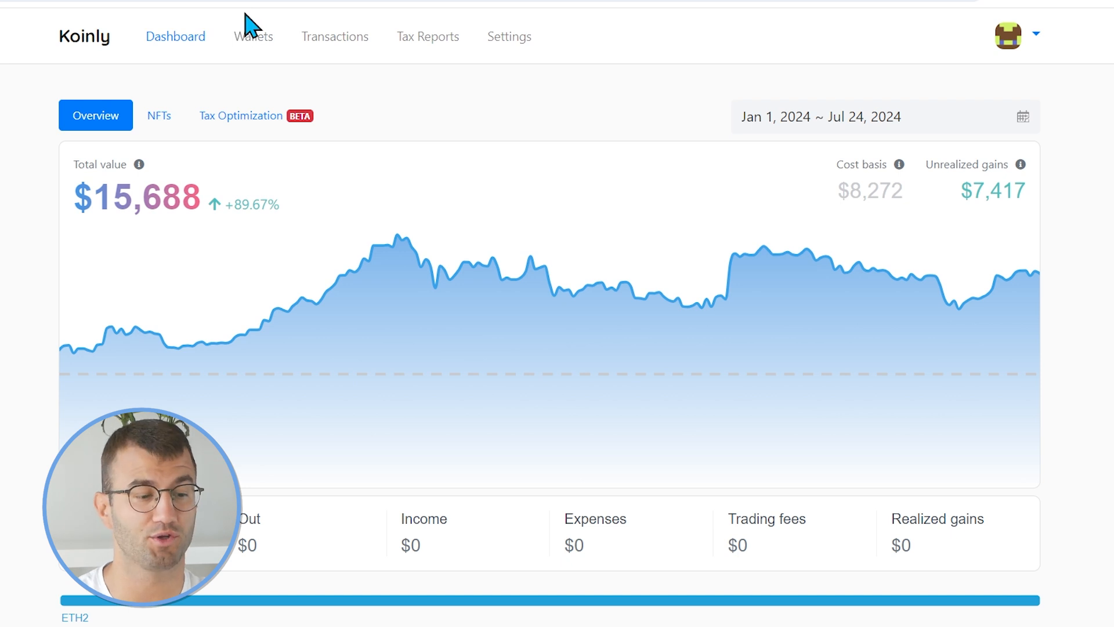
Add a new wallet in Koinly by searching for NiceHash and choosing to set up auto-sync.
left_click(255, 32)
left_click(748, 123)
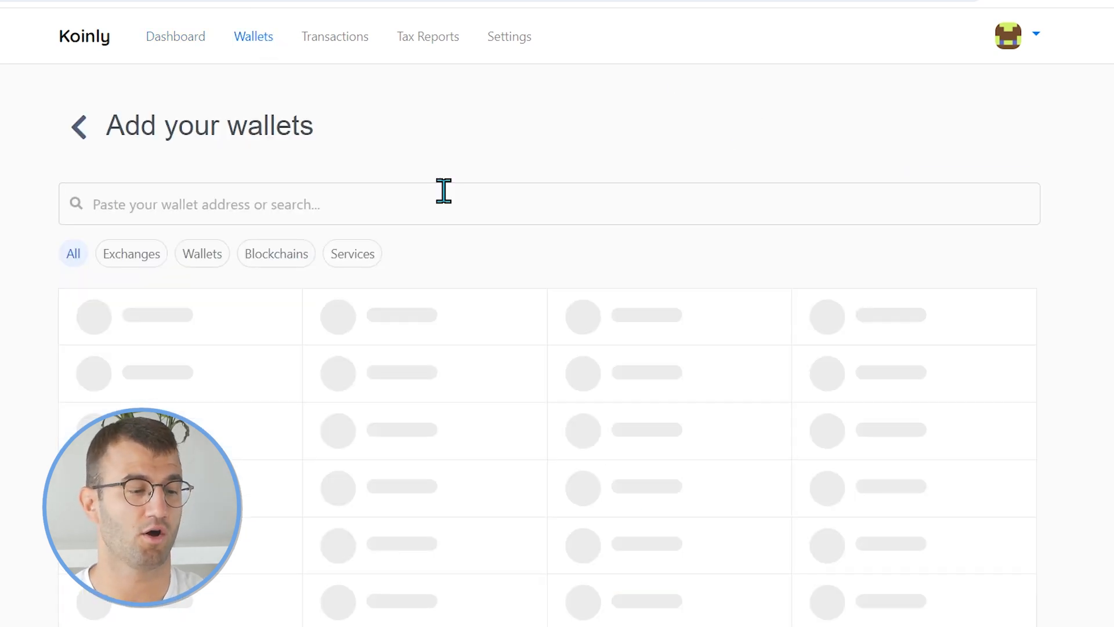
left_click(420, 196)
type("nice")
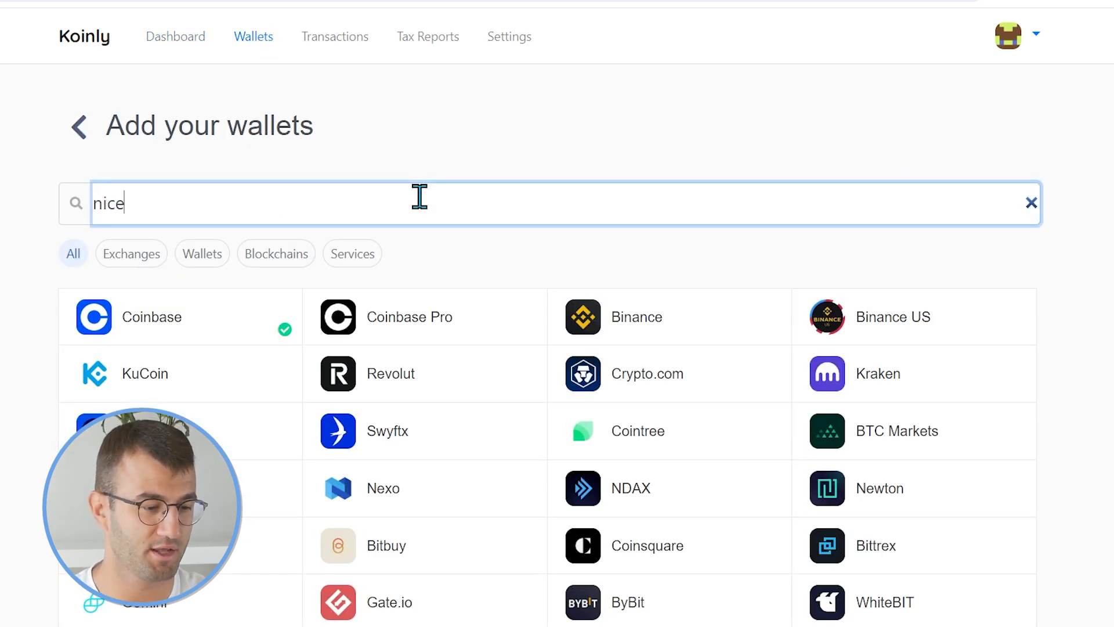
left_click(188, 329)
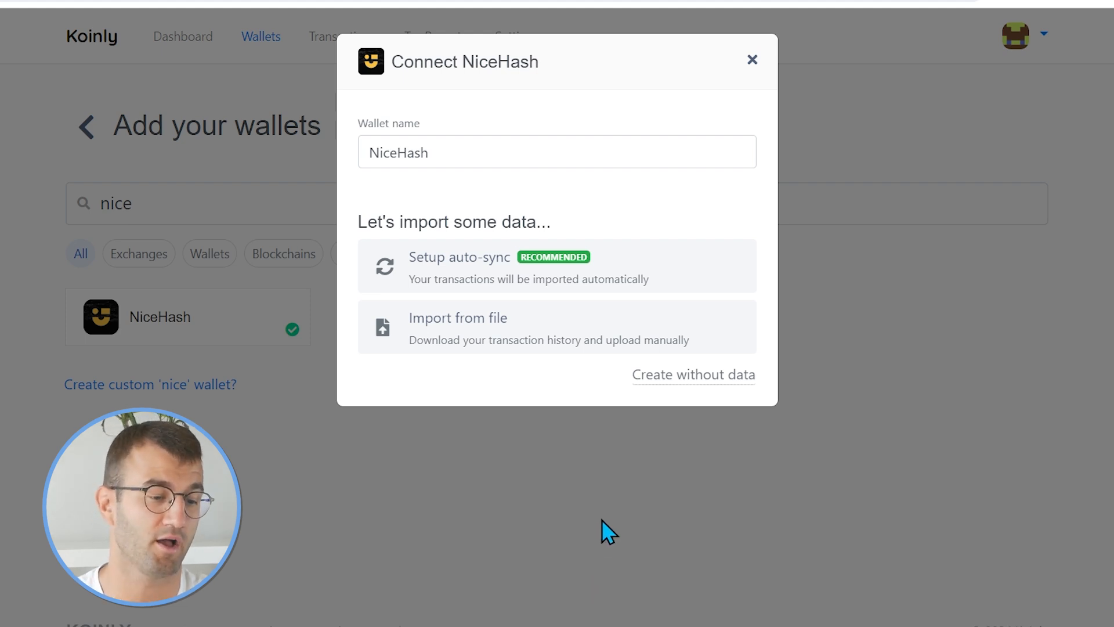
left_click(577, 287)
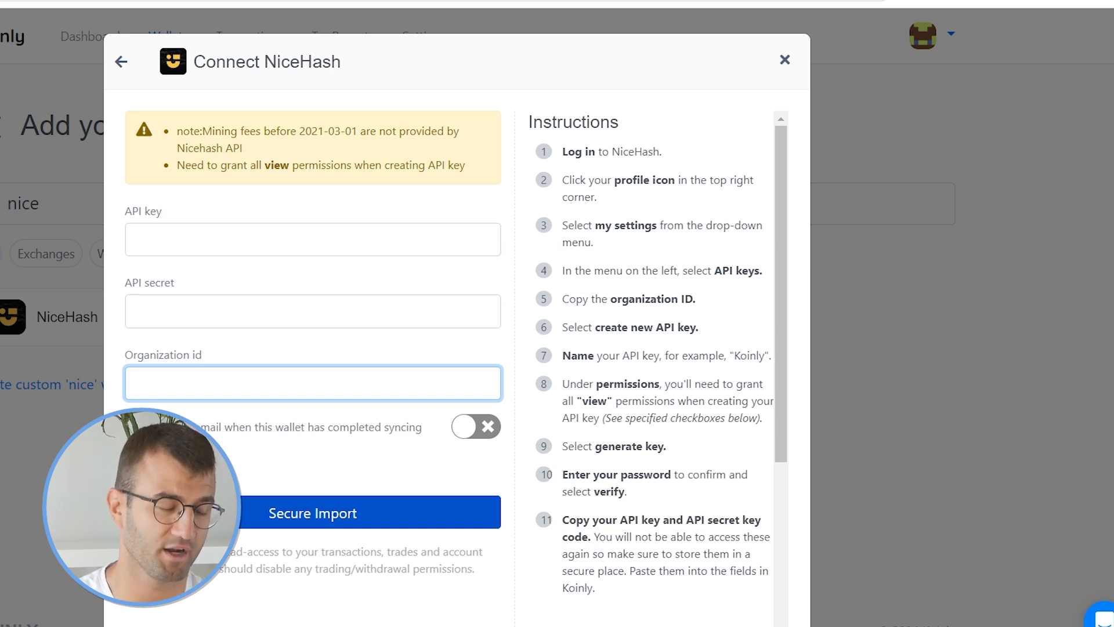
Switch to the NiceHash account and copy the Organization ID from the API Keys settings.
left_click(116, 1)
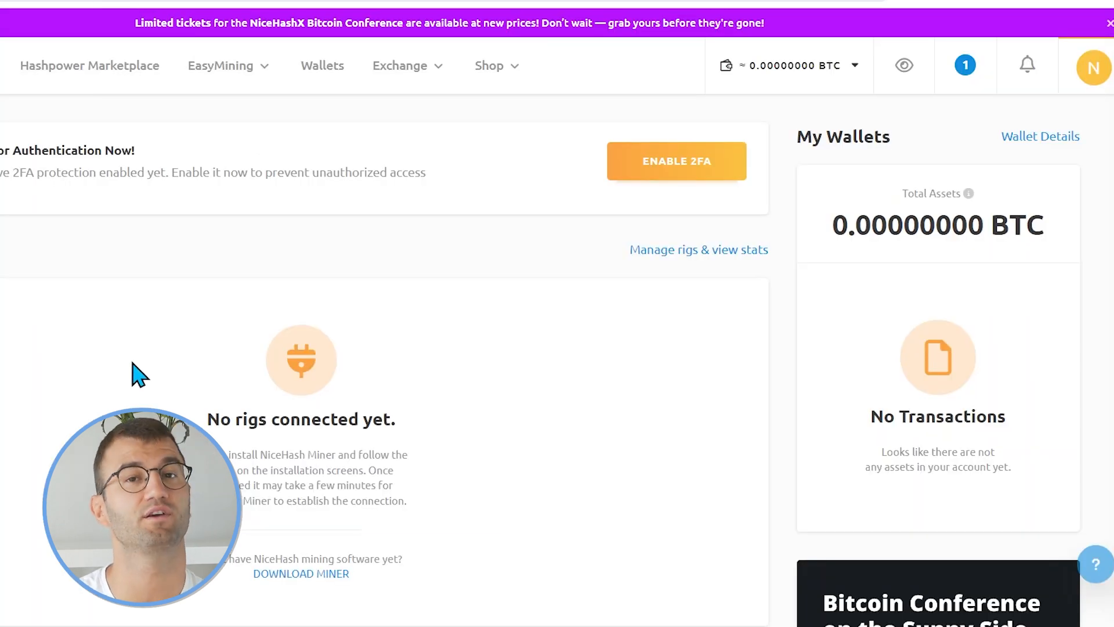
left_click(1100, 70)
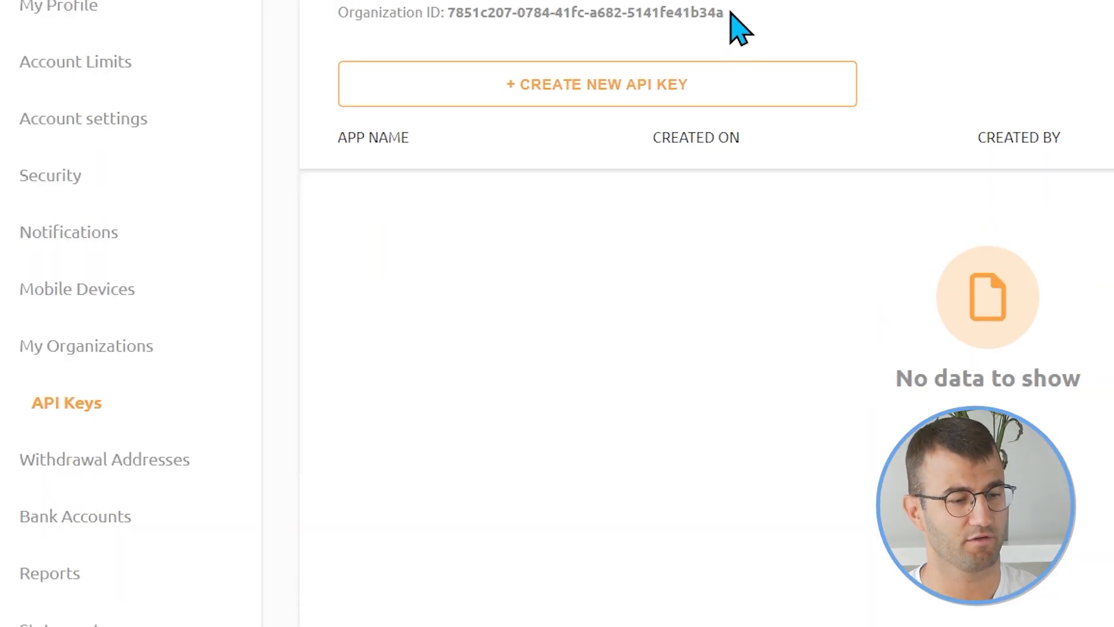
left_click_drag(725, 17, 450, 36)
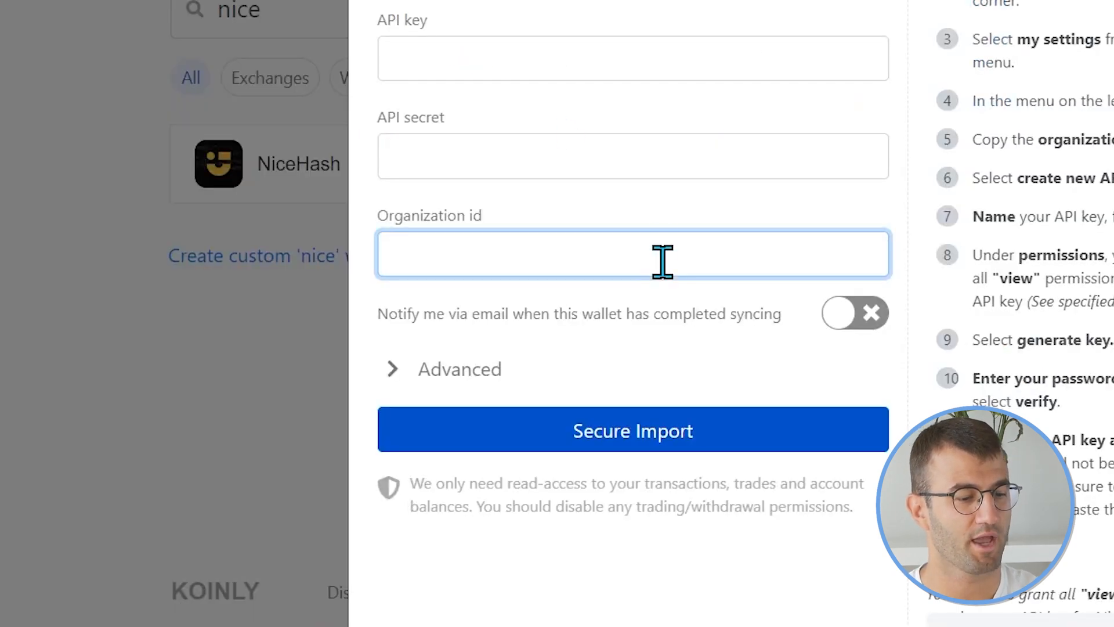
key("ctrl+v")
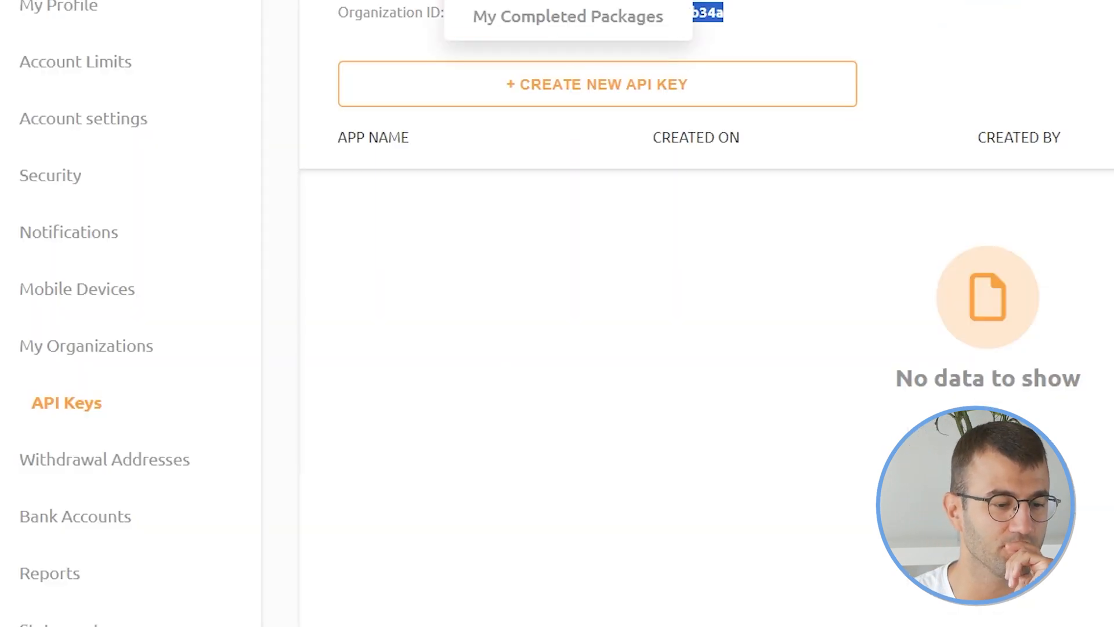
Create a new API key named koinly and enable viewing balances, wallet activities and deposit addresses under Wallet Permissions.
left_click(667, 110)
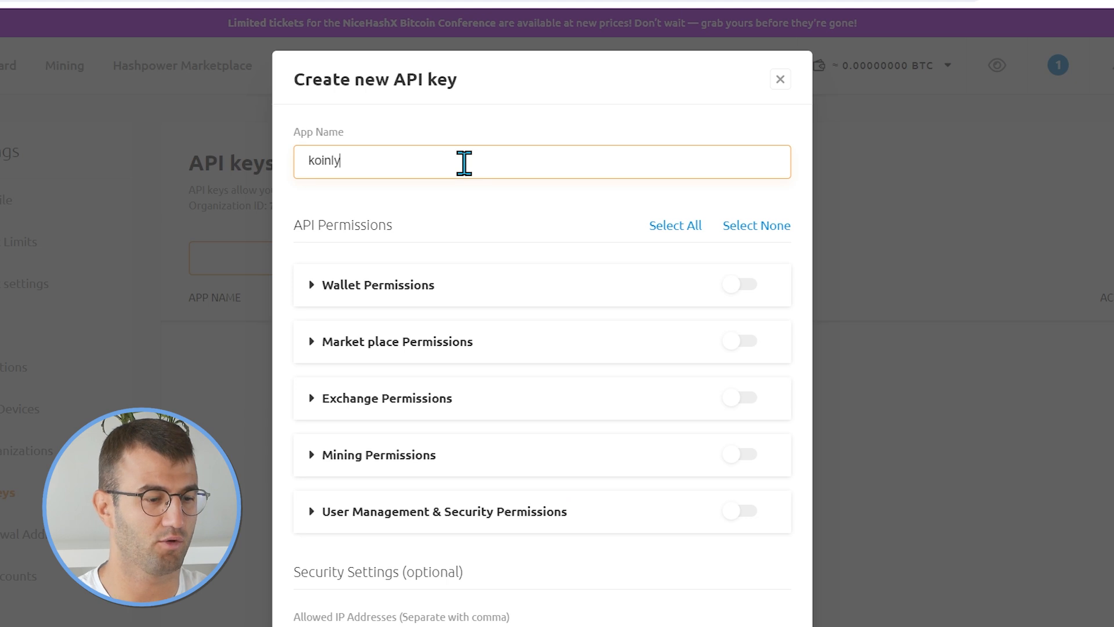
left_click(596, 302)
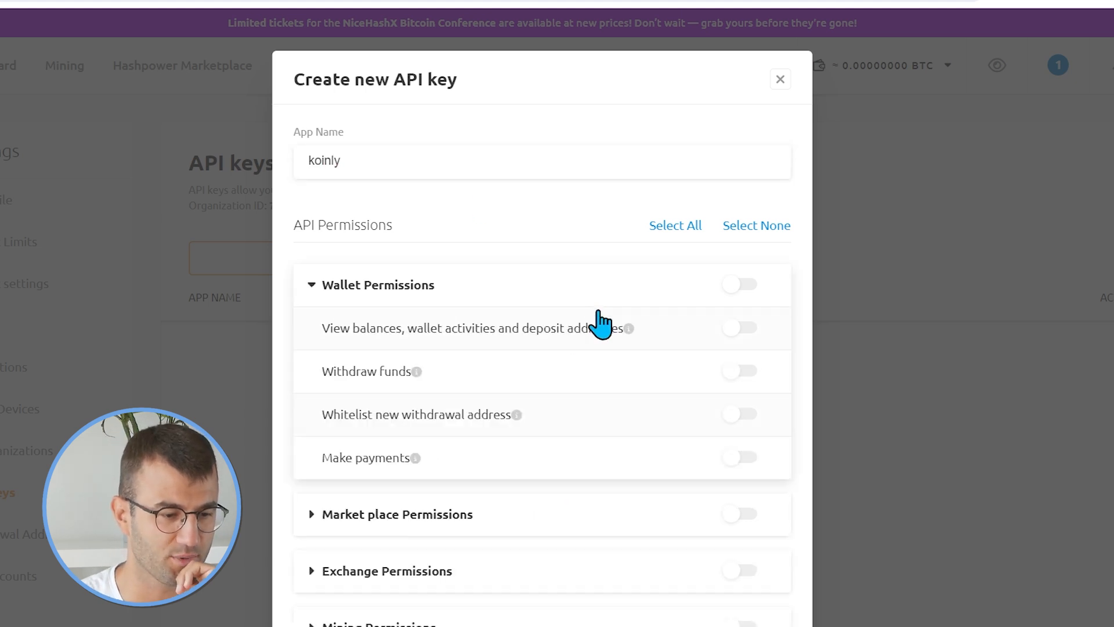
scroll(592, 450, "down", 1)
scroll(592, 450, "down", 1)
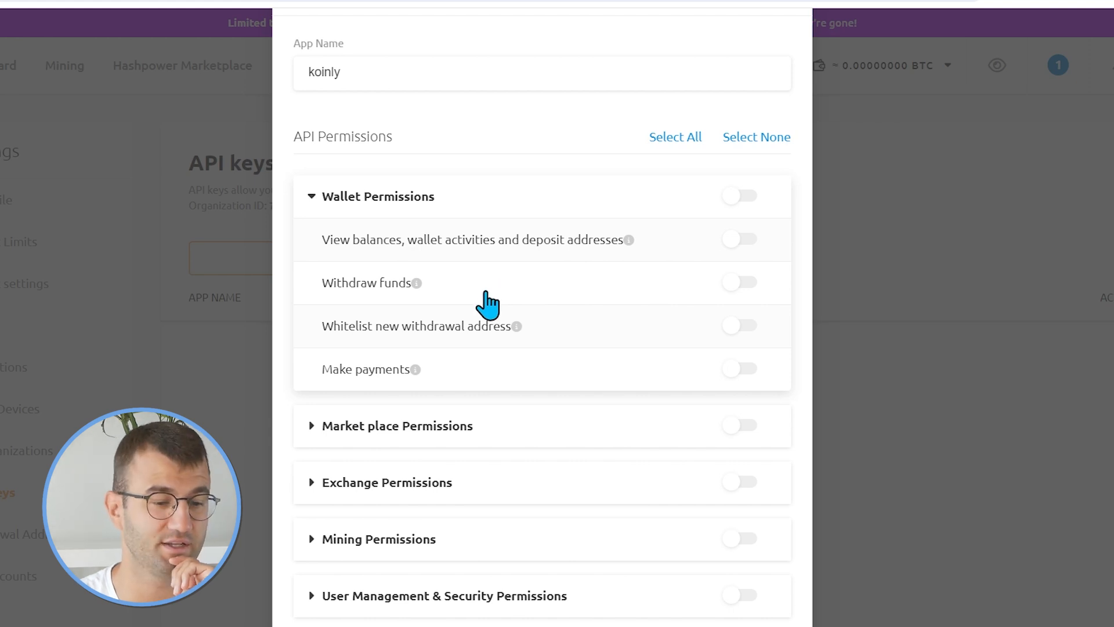
left_click(749, 243)
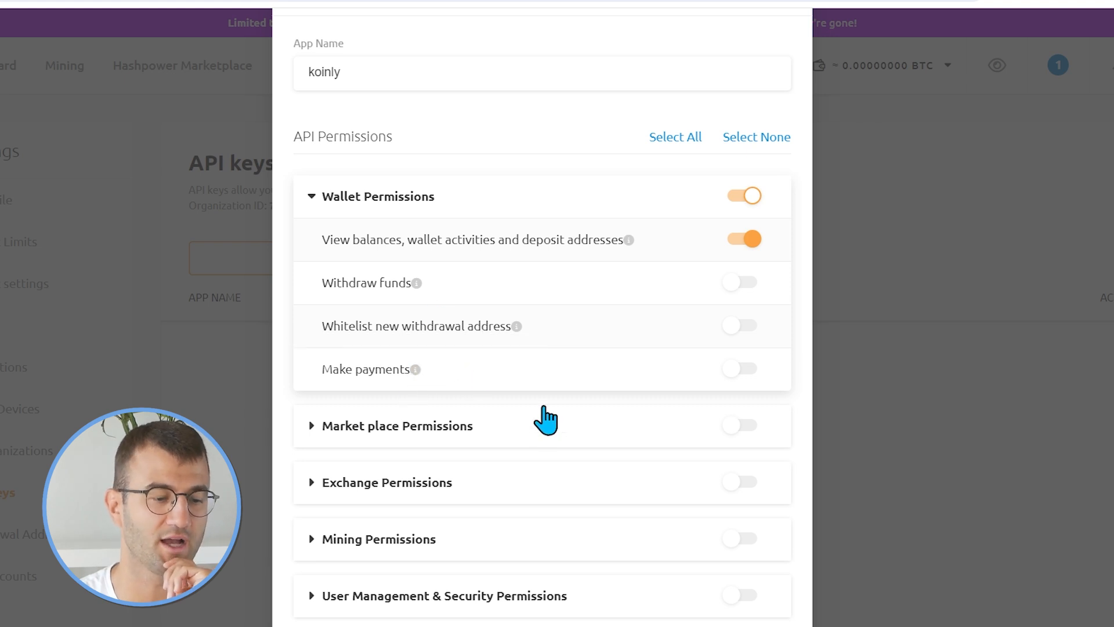
Enable View hashpower orders under Market place Permissions.
left_click(470, 439)
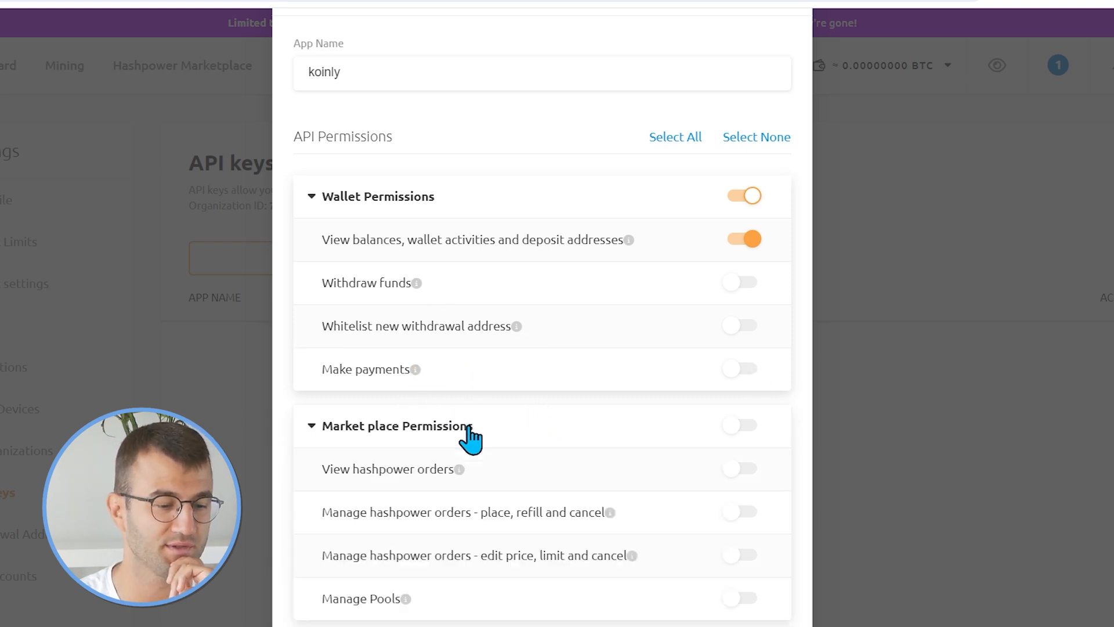
scroll(551, 505, "down", 1)
scroll(488, 452, "down", 1)
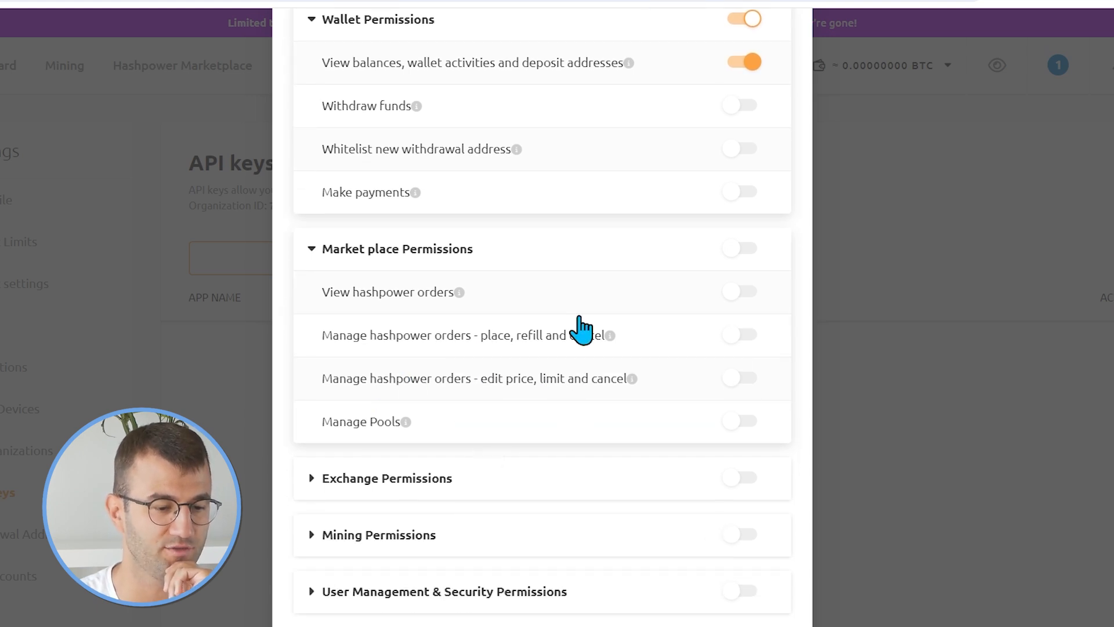
left_click(749, 293)
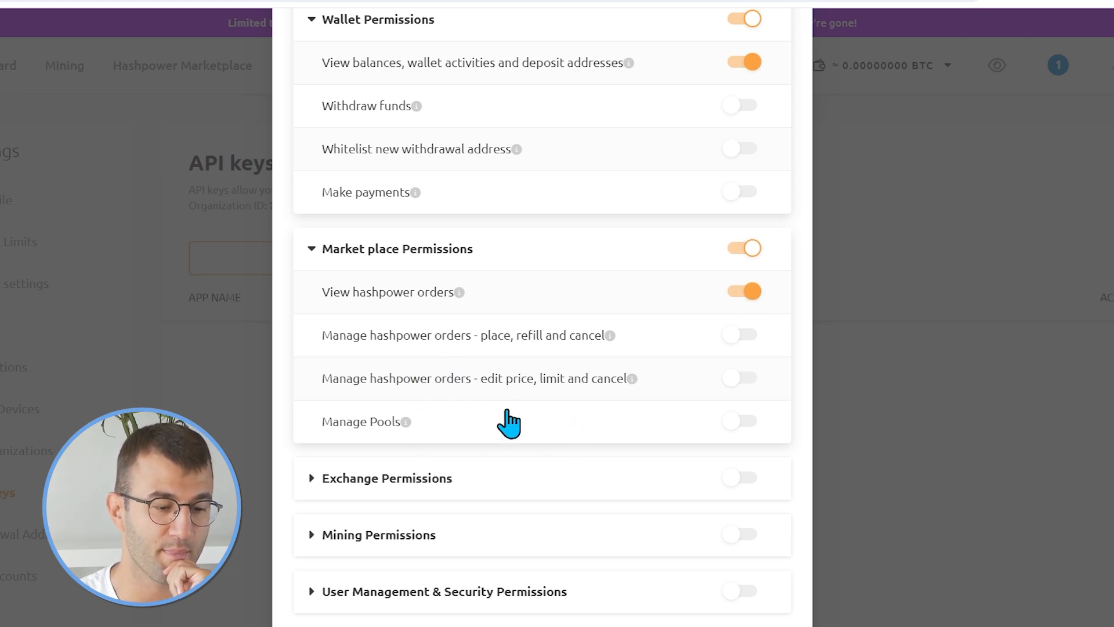
Enable View exchange orders and View and trade under Exchange Permissions.
scroll(574, 438, "down", 2)
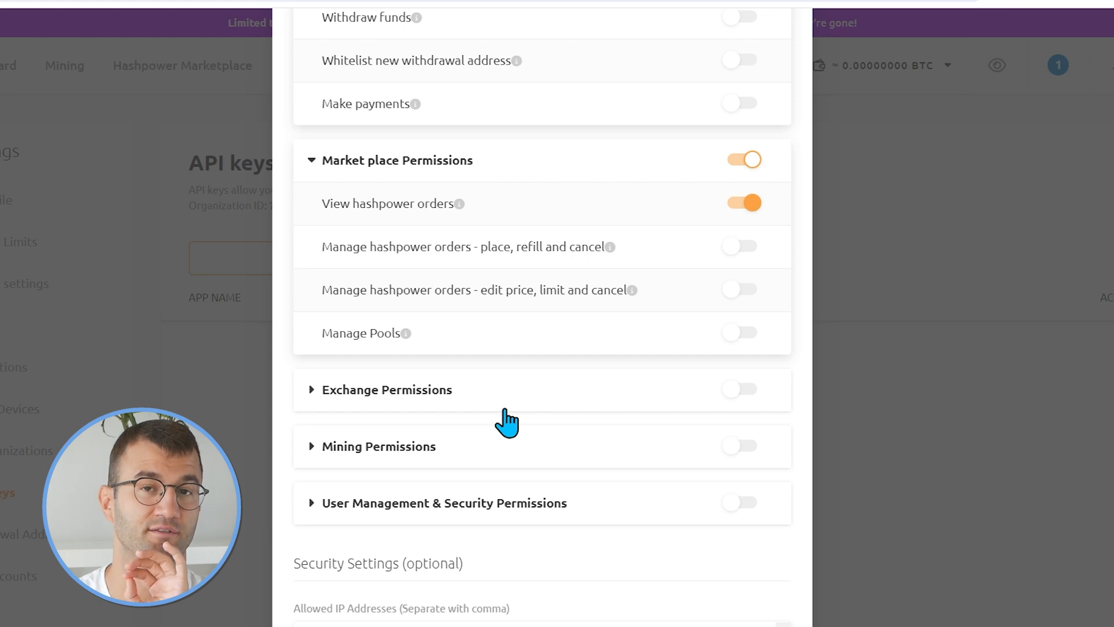
left_click_drag(505, 410, 494, 439)
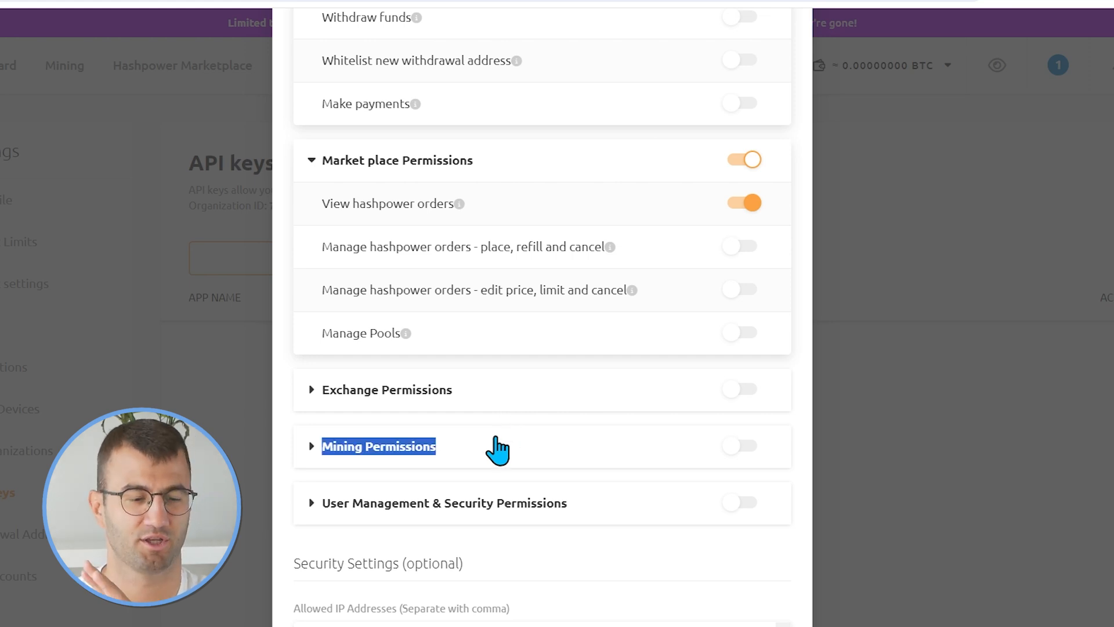
left_click(494, 402)
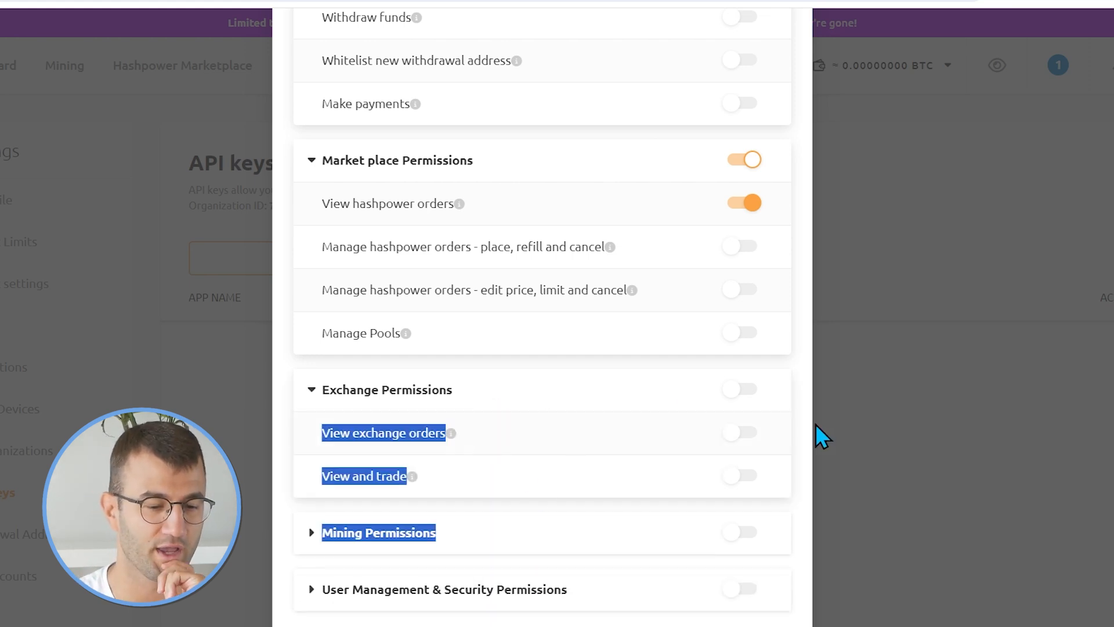
left_click(757, 458)
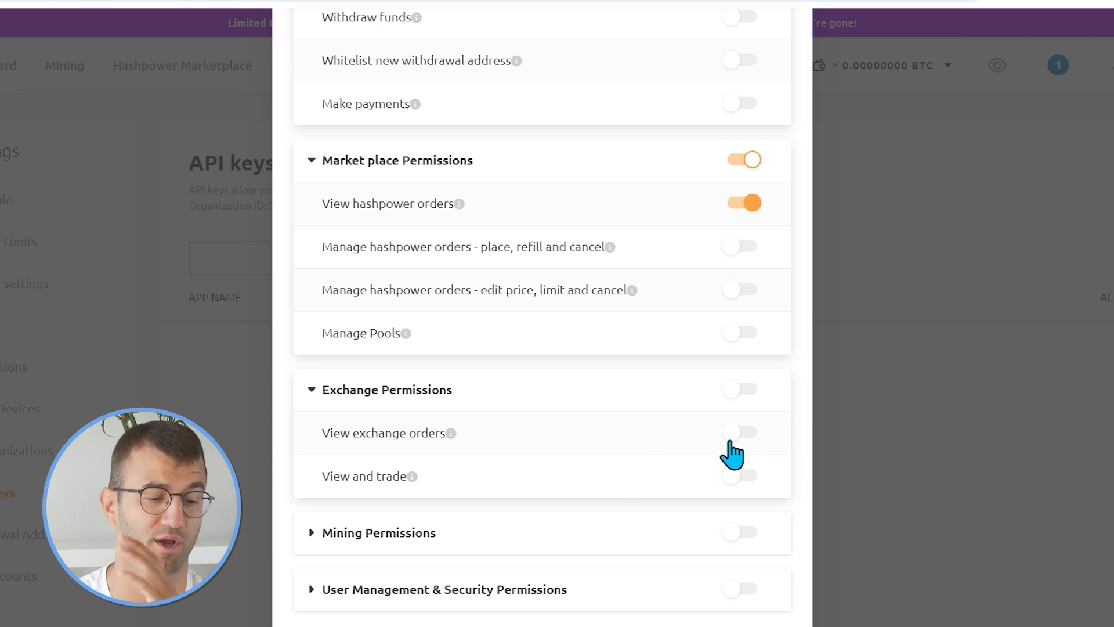
left_click(732, 440)
scroll(761, 510, "down", 2)
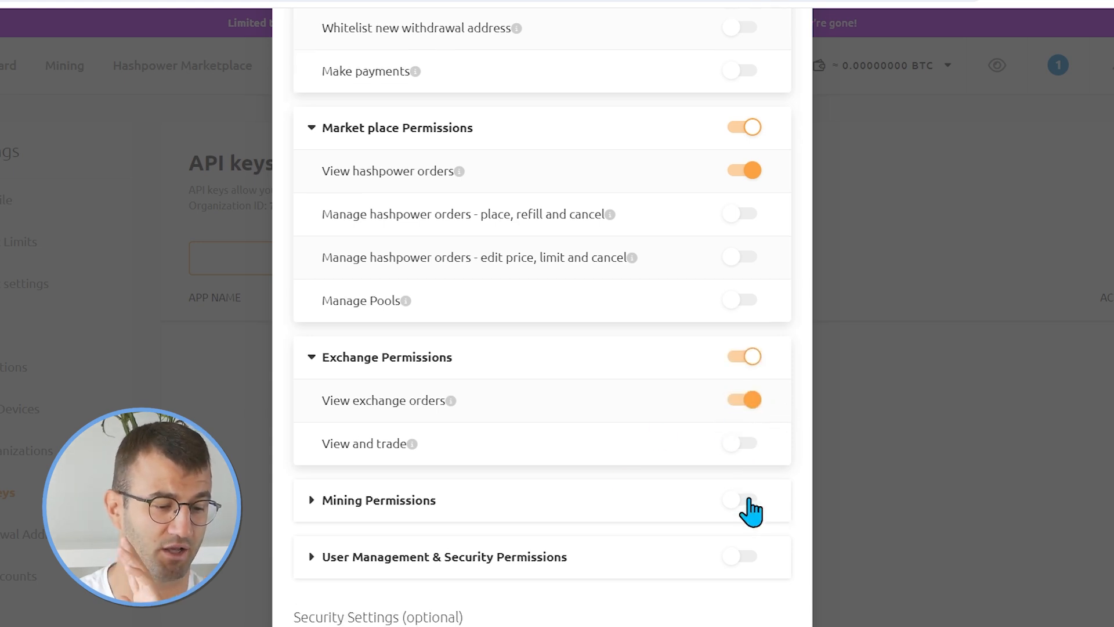
left_click(741, 389)
Enable View mining data and statistics under Mining Permissions.
scroll(557, 406, "down", 2)
left_click(500, 355)
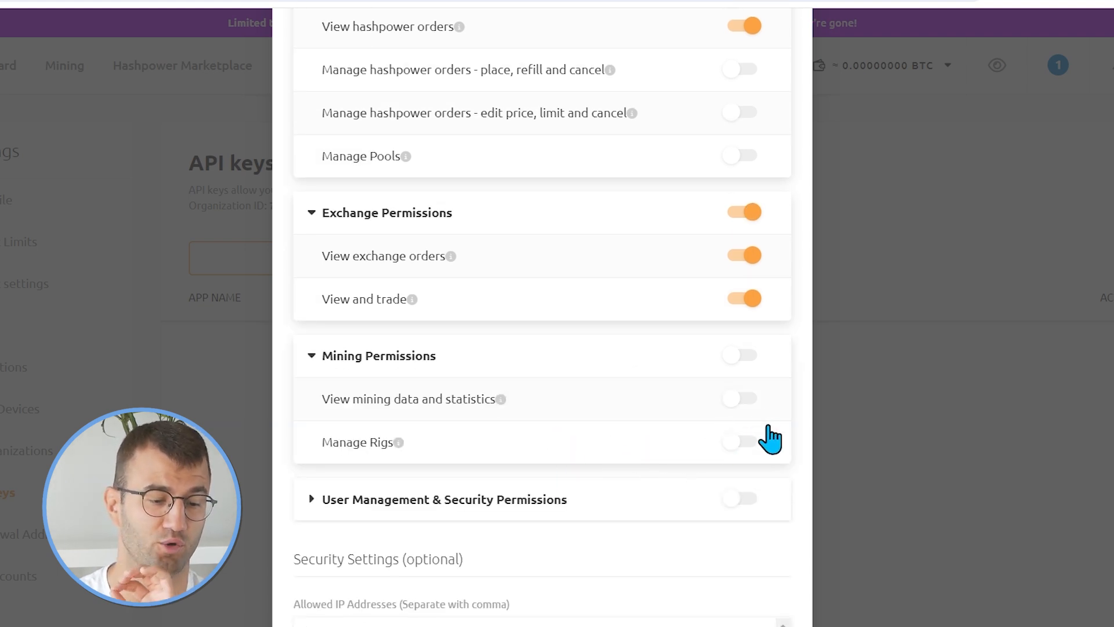
left_click(742, 399)
Enable View users under User Management & Security Permissions.
scroll(639, 459, "down", 2)
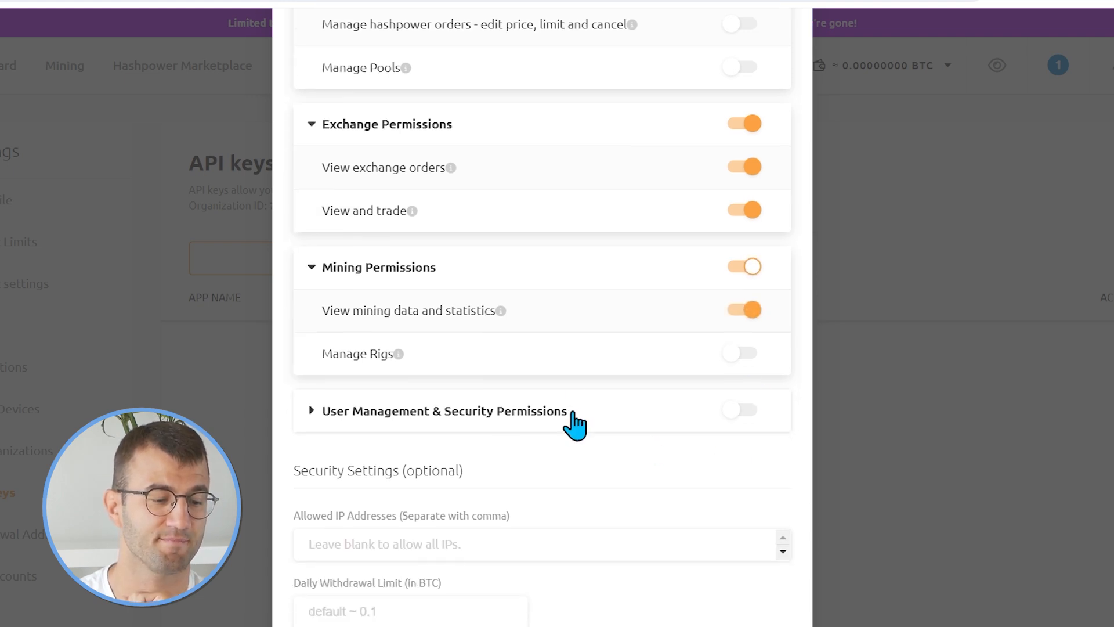
left_click(566, 413)
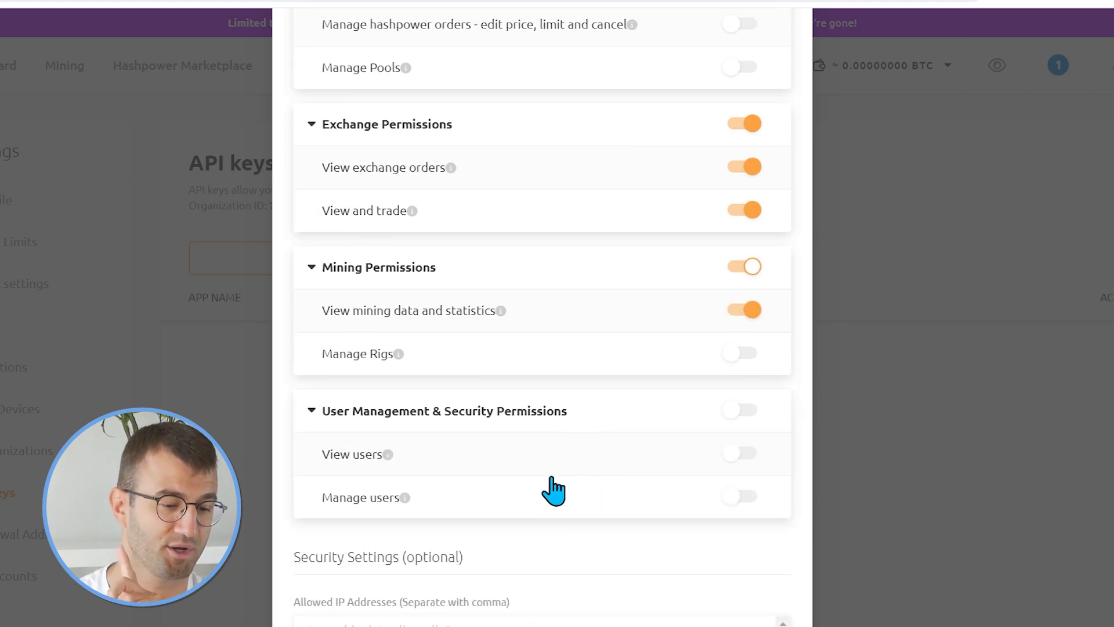
left_click(743, 454)
Review the enabled permissions across all sections of the new API key.
scroll(697, 538, "down", 2)
scroll(719, 497, "up", 12)
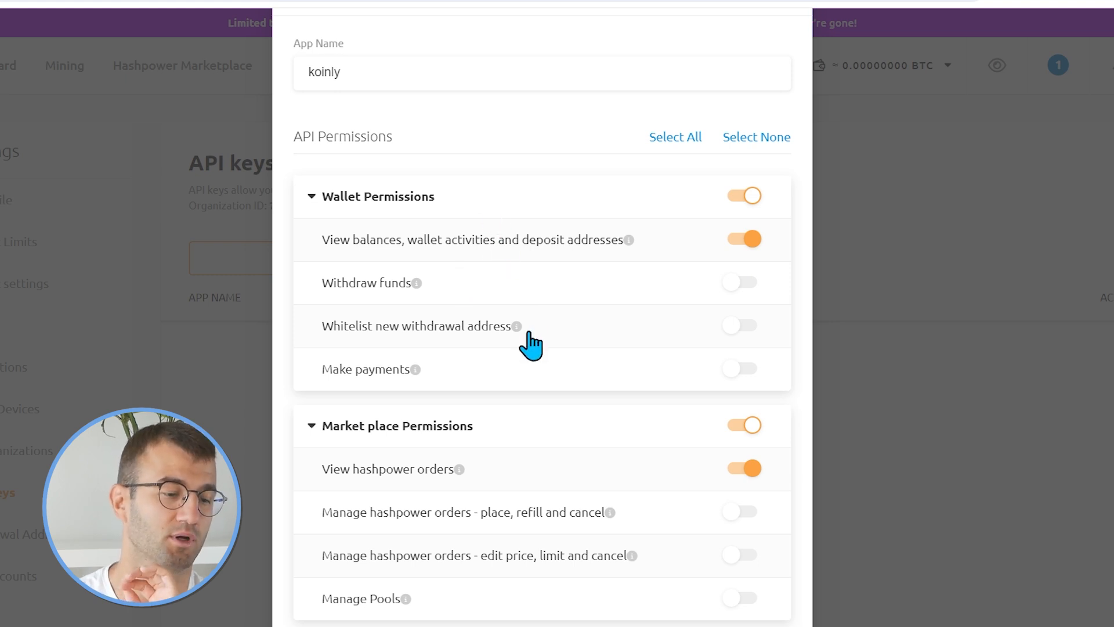
scroll(485, 351, "down", 3)
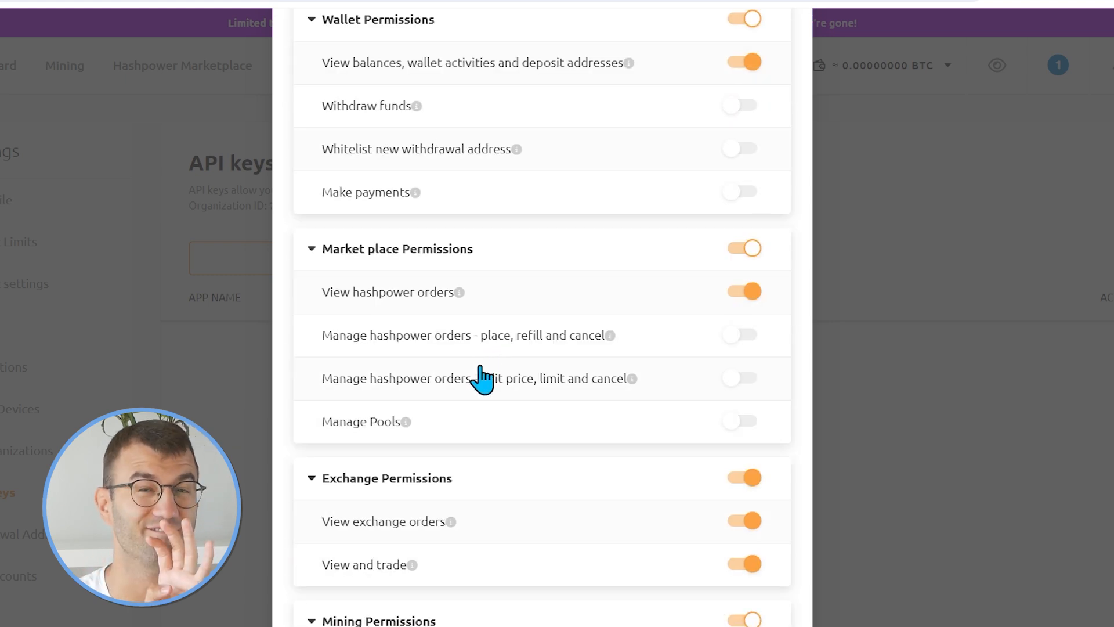
scroll(478, 360, "down", 3)
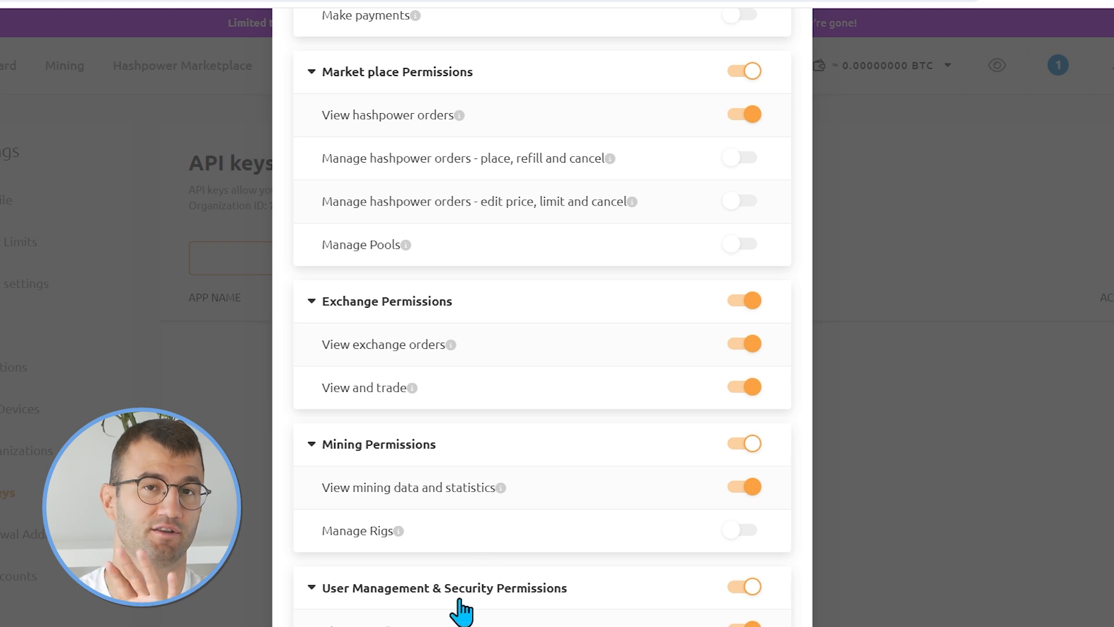
scroll(511, 463, "down", 2)
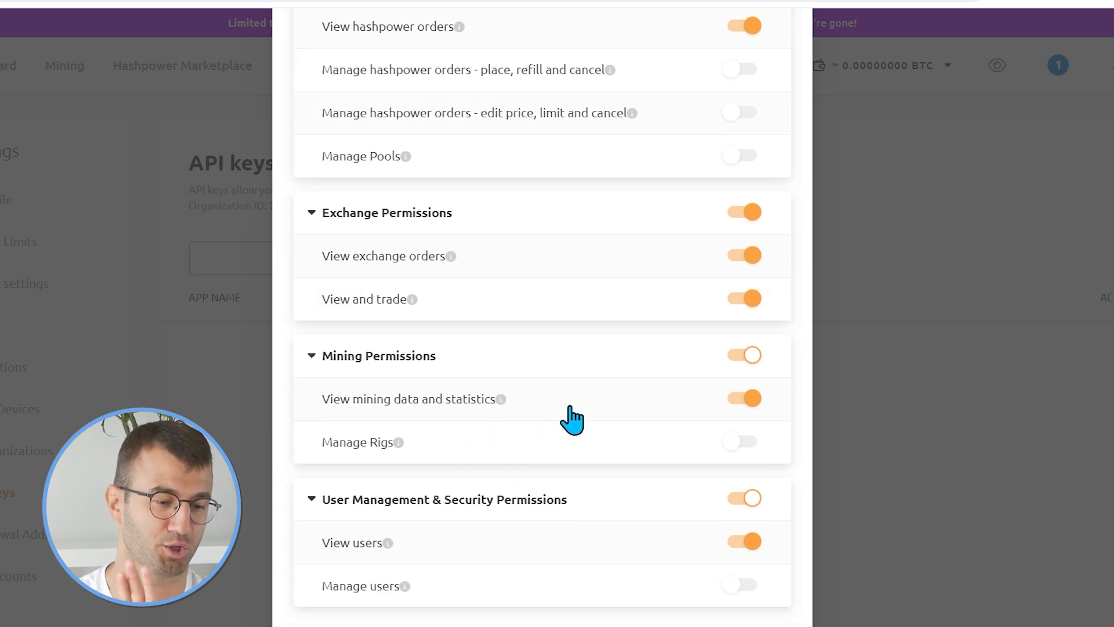
scroll(493, 509, "down", 4)
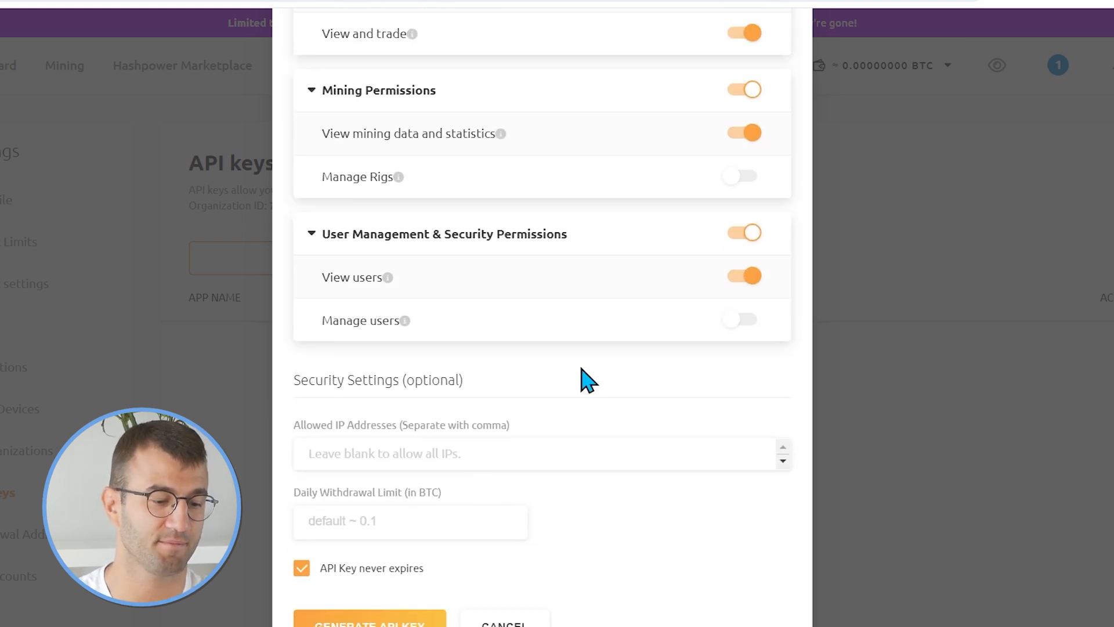
scroll(579, 378, "down", 1)
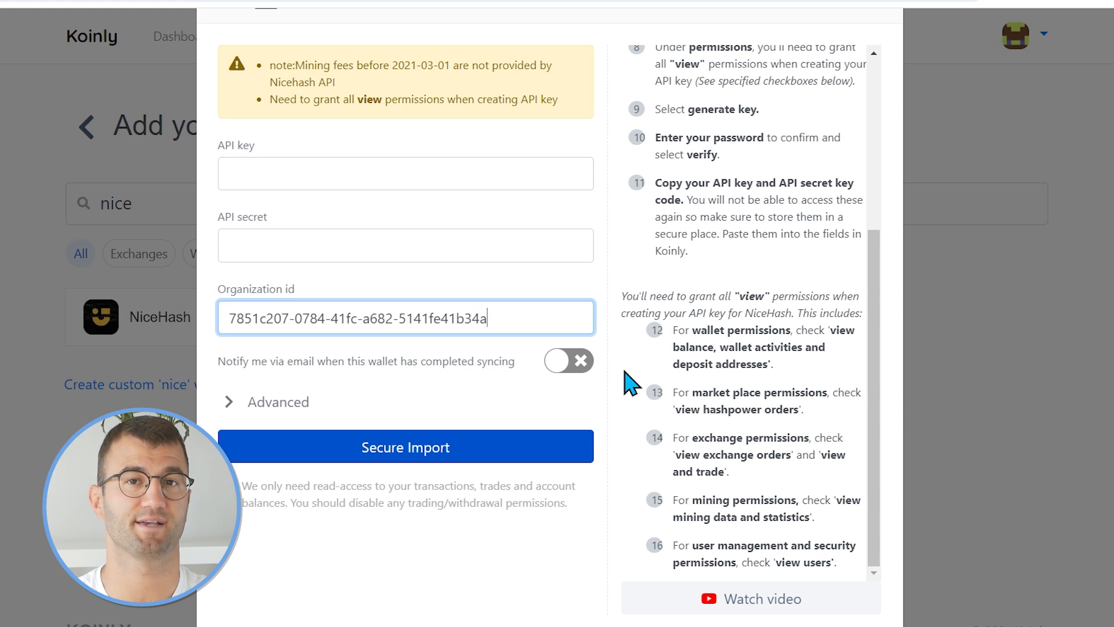
Paste the API key and API secret into the NiceHash connection form and run Secure Import.
left_click(295, 179)
key("ctrl+v")
left_click(323, 256)
key("ctrl+v")
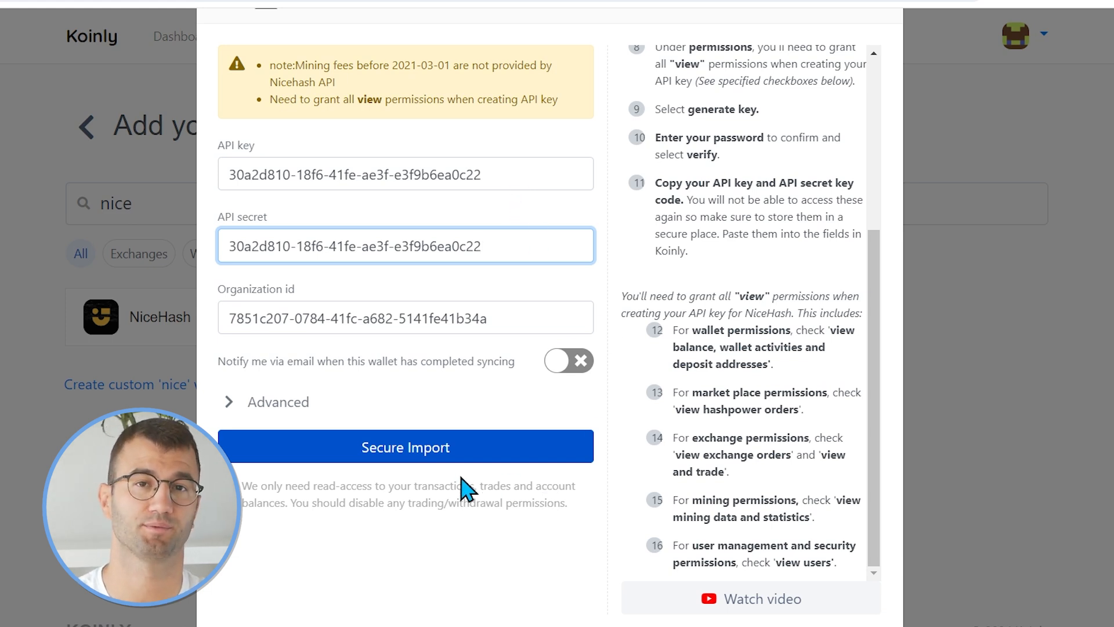
left_click(444, 450)
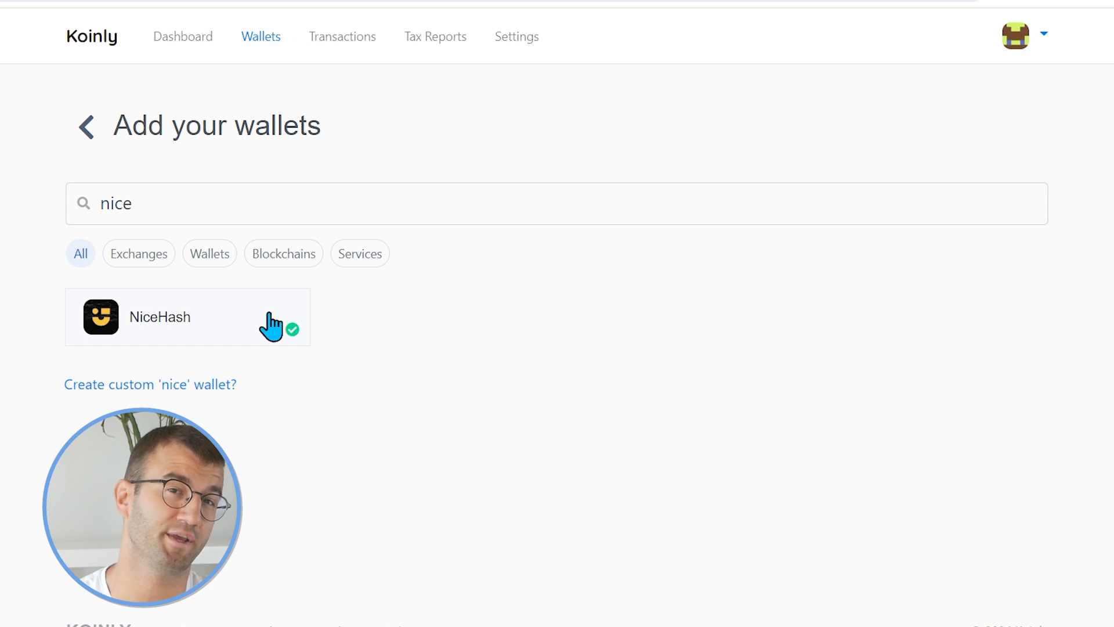
Reopen the NiceHash wallet connection and choose to import from file.
left_click(269, 313)
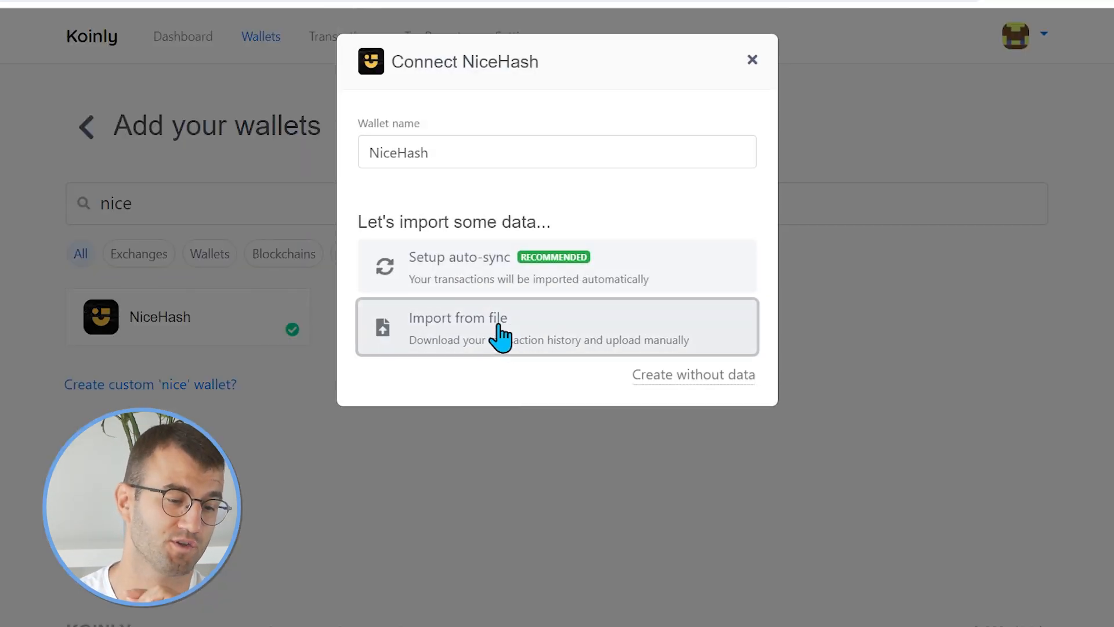
left_click(500, 334)
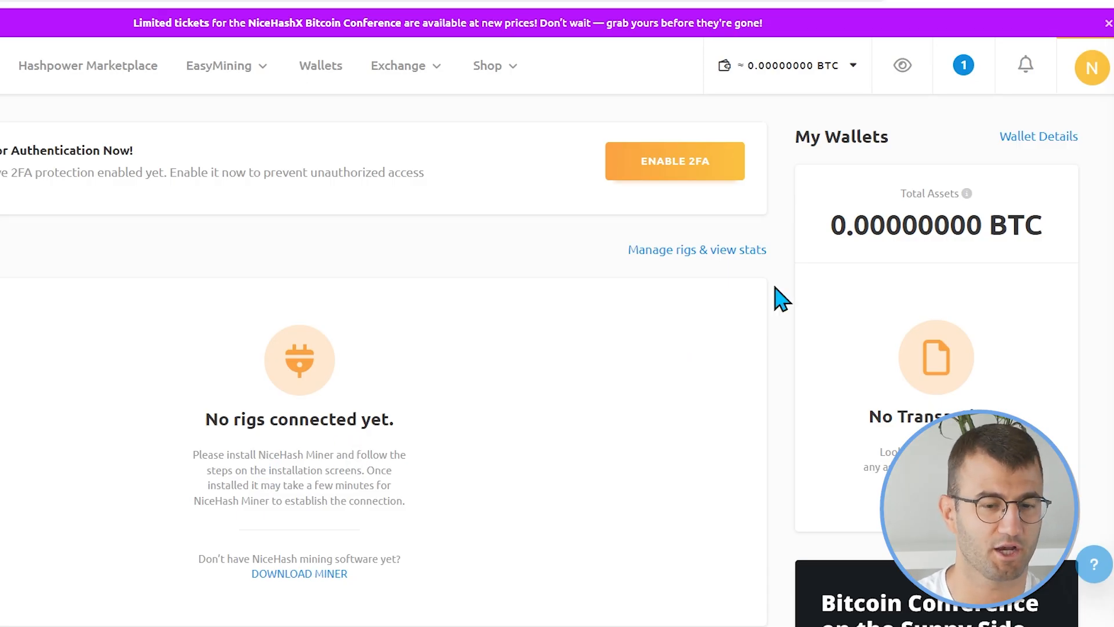
Open My Settings in the NiceHash account.
left_click(1101, 81)
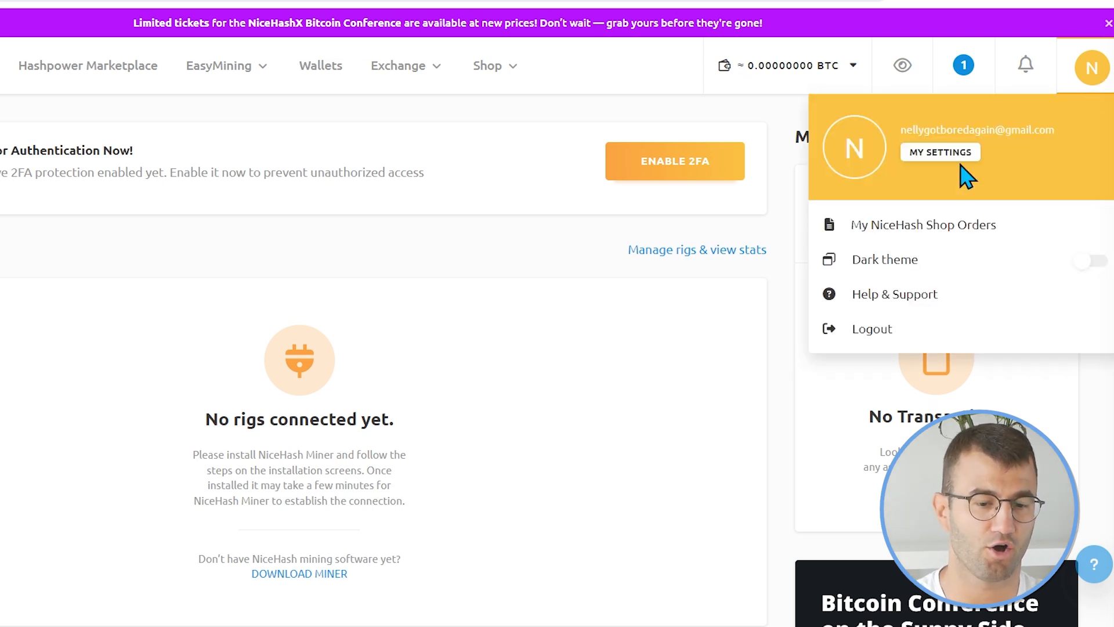
left_click(946, 154)
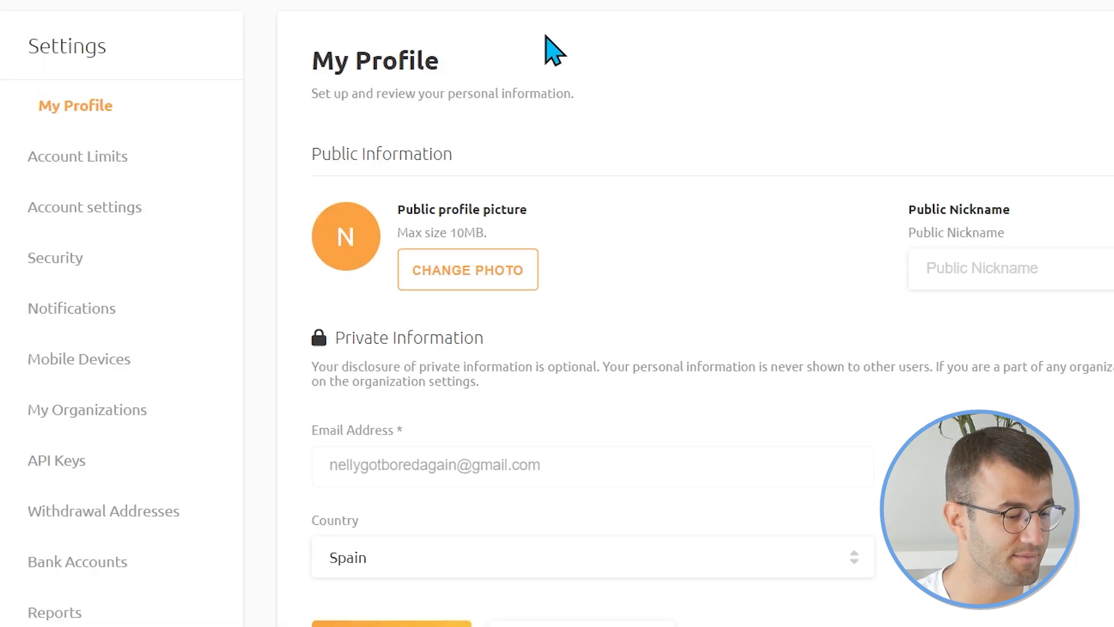
scroll(261, 306, "down", 3)
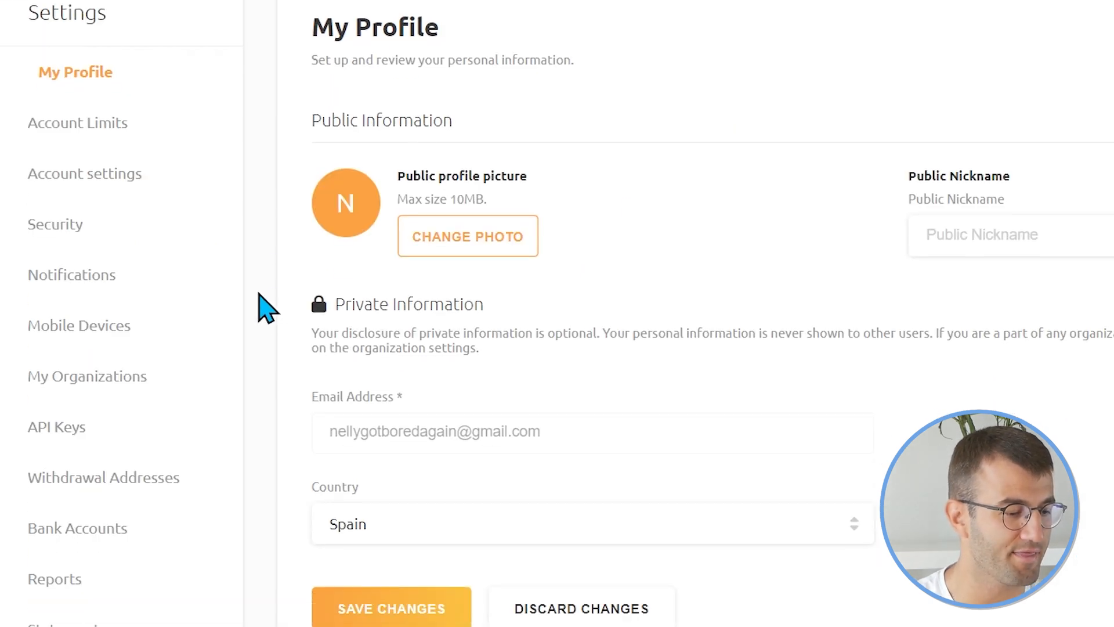
Open the Reports section of the NiceHash settings and start a new report.
left_click(162, 508)
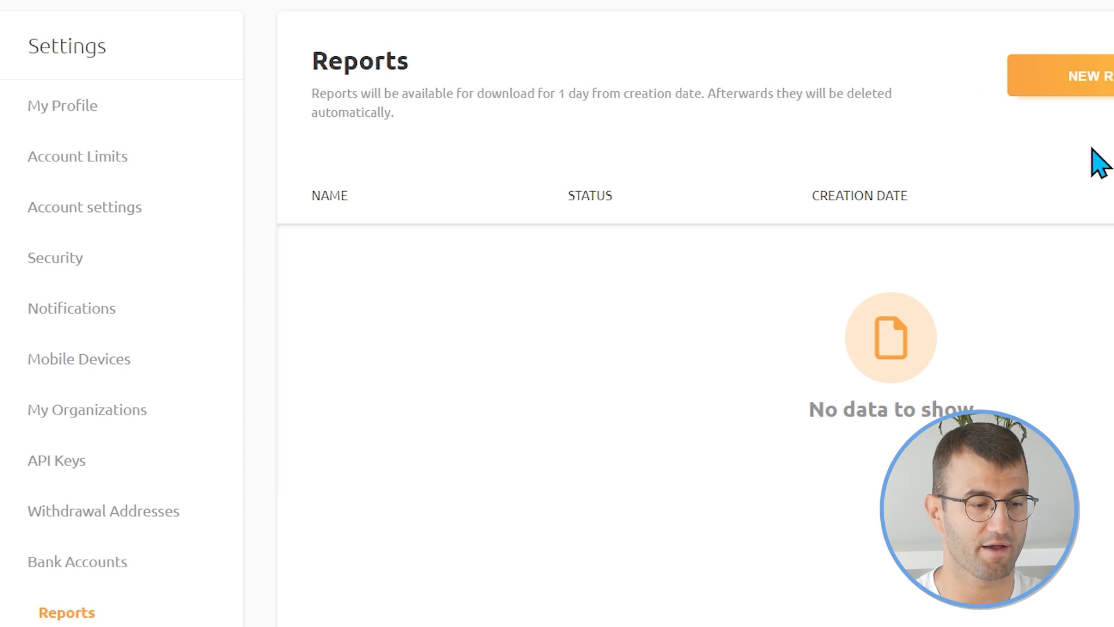
left_click(1070, 86)
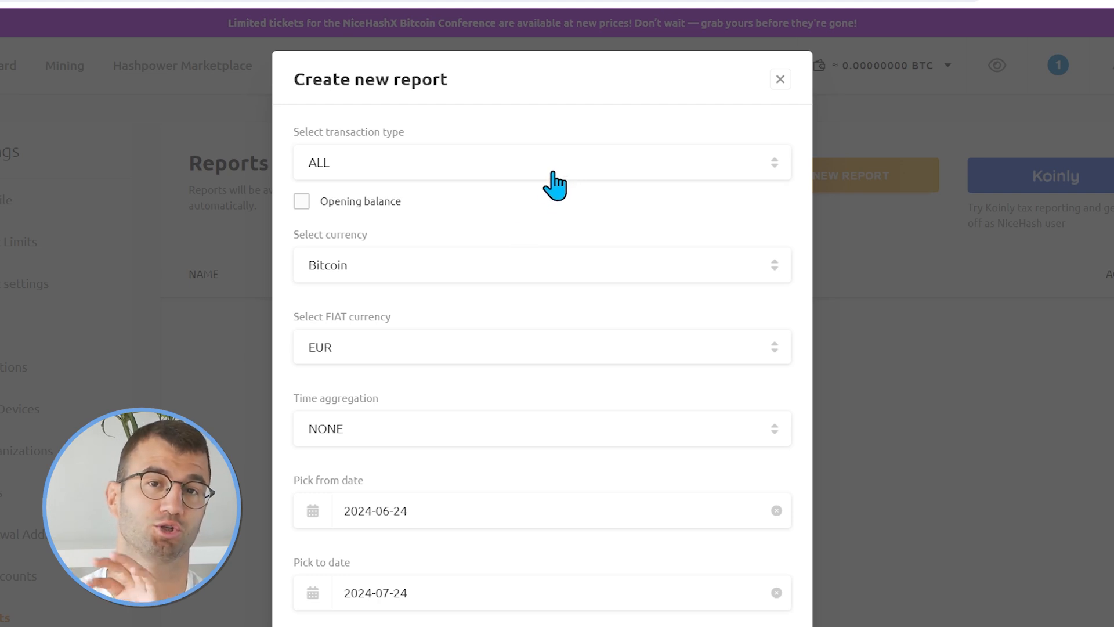
Set the report currency to Bitcoin.
left_click(514, 266)
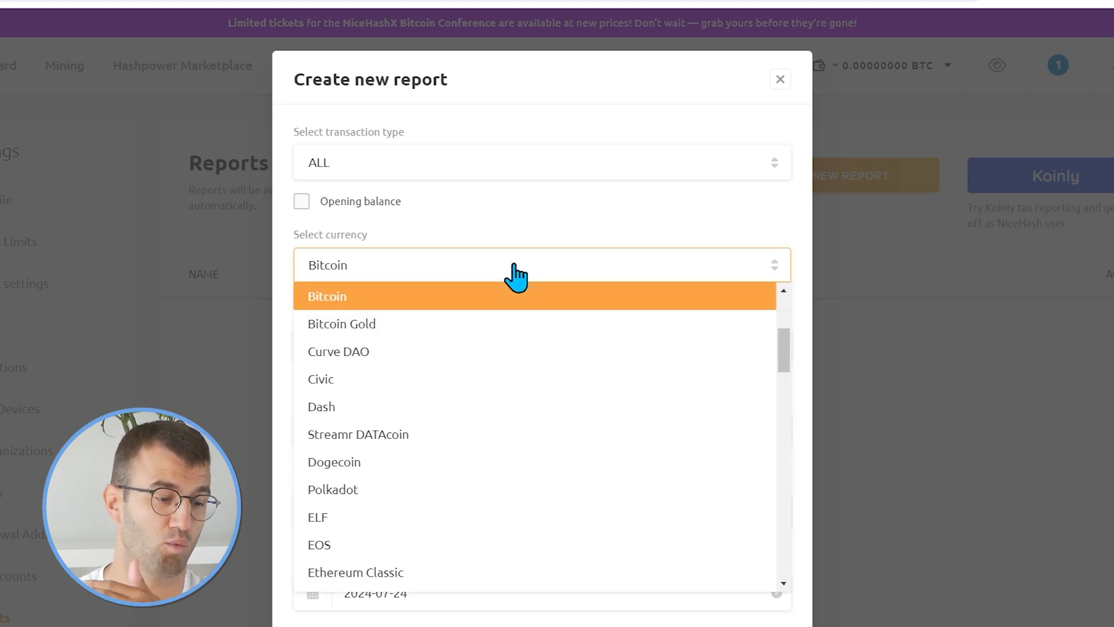
left_click(562, 352)
left_click(548, 279)
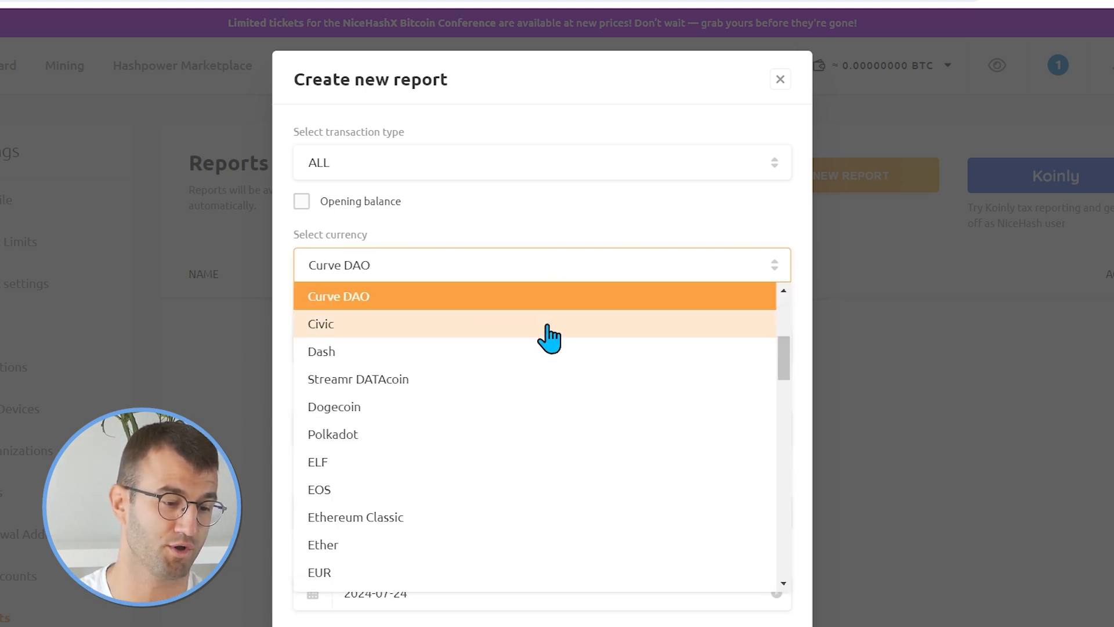
scroll(548, 319, "up", 3)
left_click(513, 421)
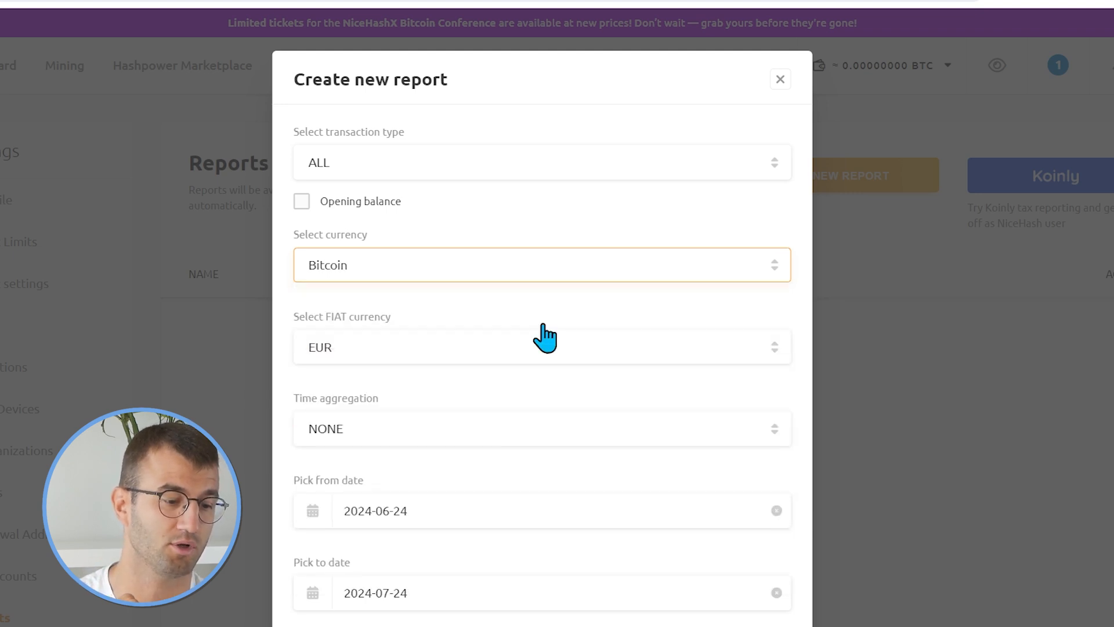
Set the report's fiat currency to GBP.
scroll(564, 261, "down", 2)
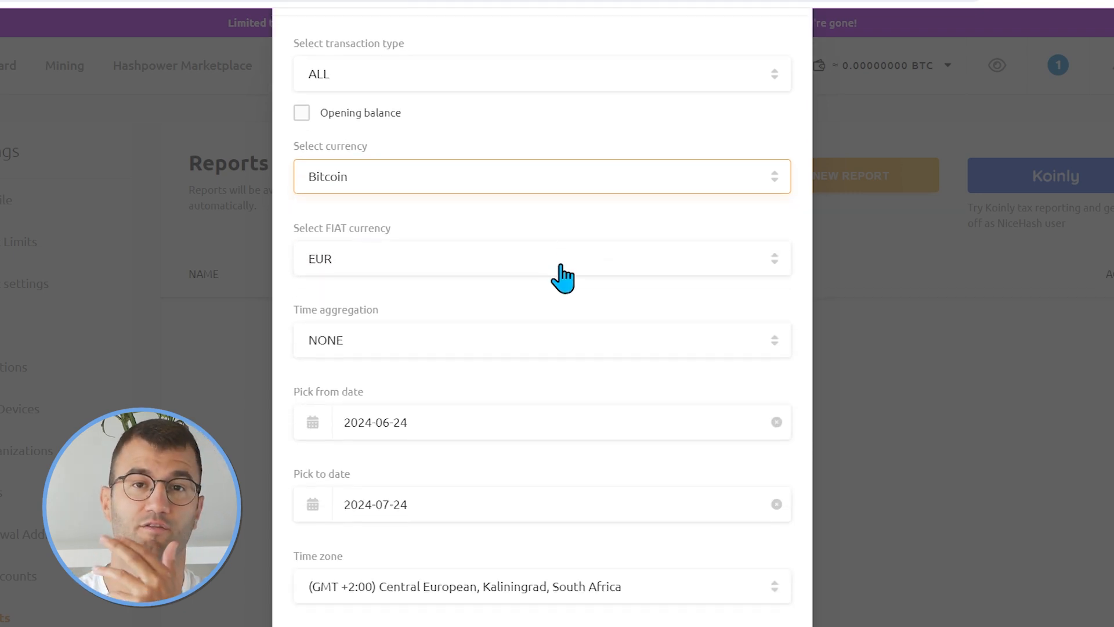
left_click(561, 265)
left_click(535, 341)
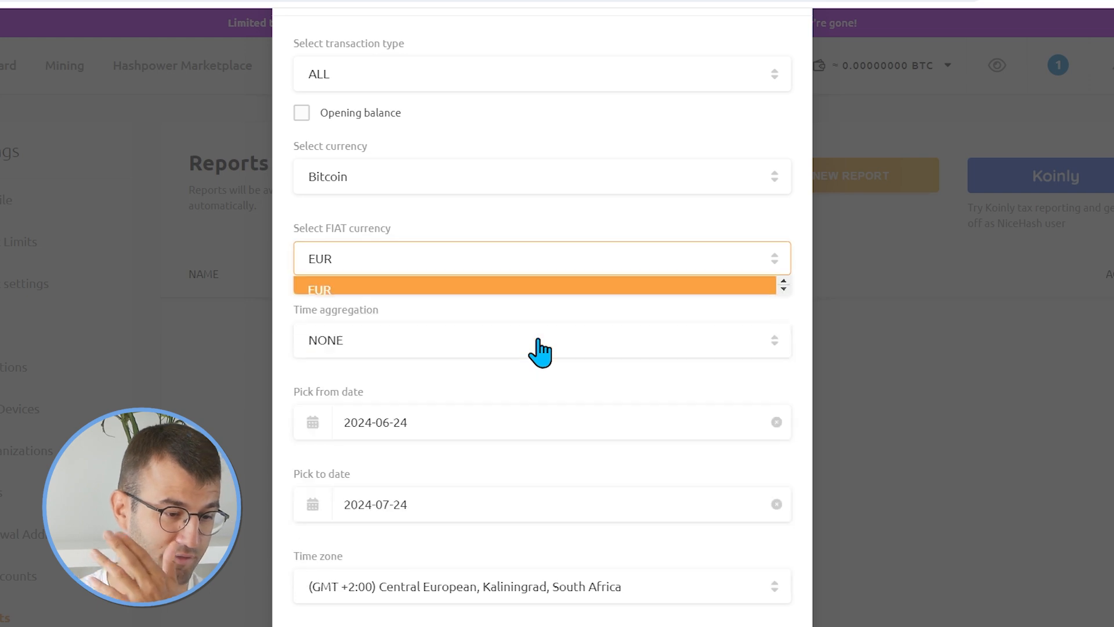
left_click(548, 260)
scroll(520, 446, "down", 3)
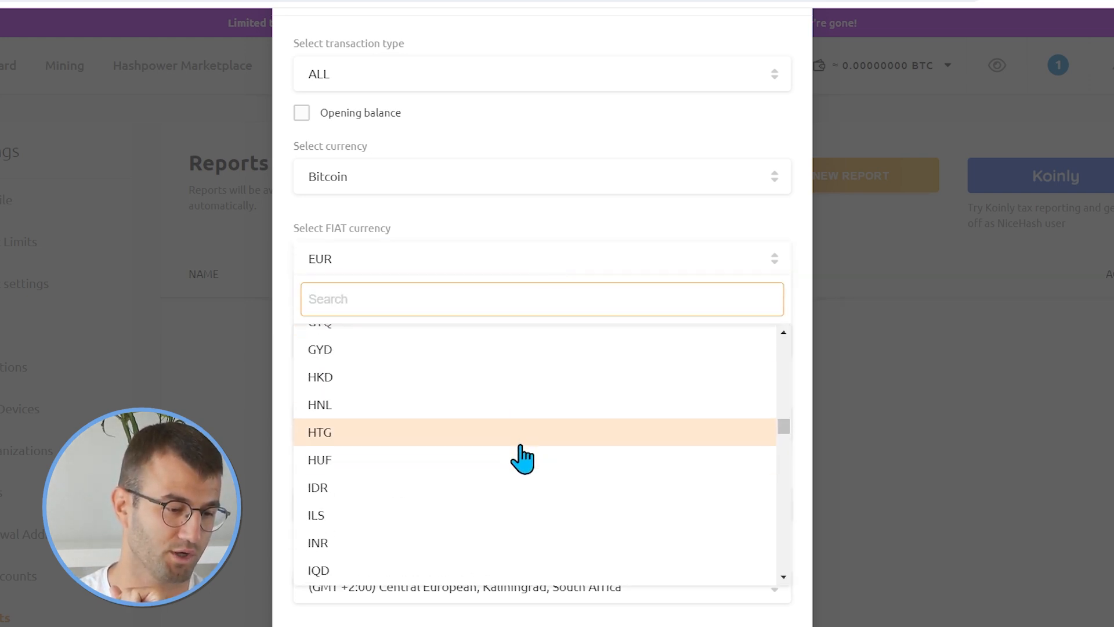
scroll(522, 446, "up", 3)
left_click(521, 334)
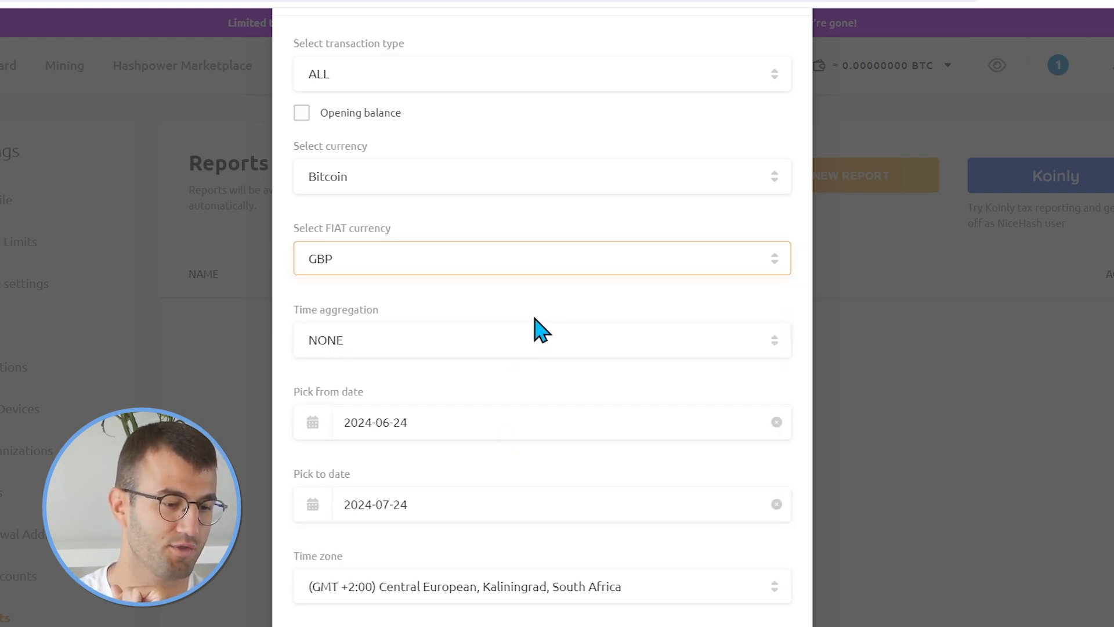
Examine the time aggregation options and the start-date calendar of the report.
scroll(552, 317, "down", 2)
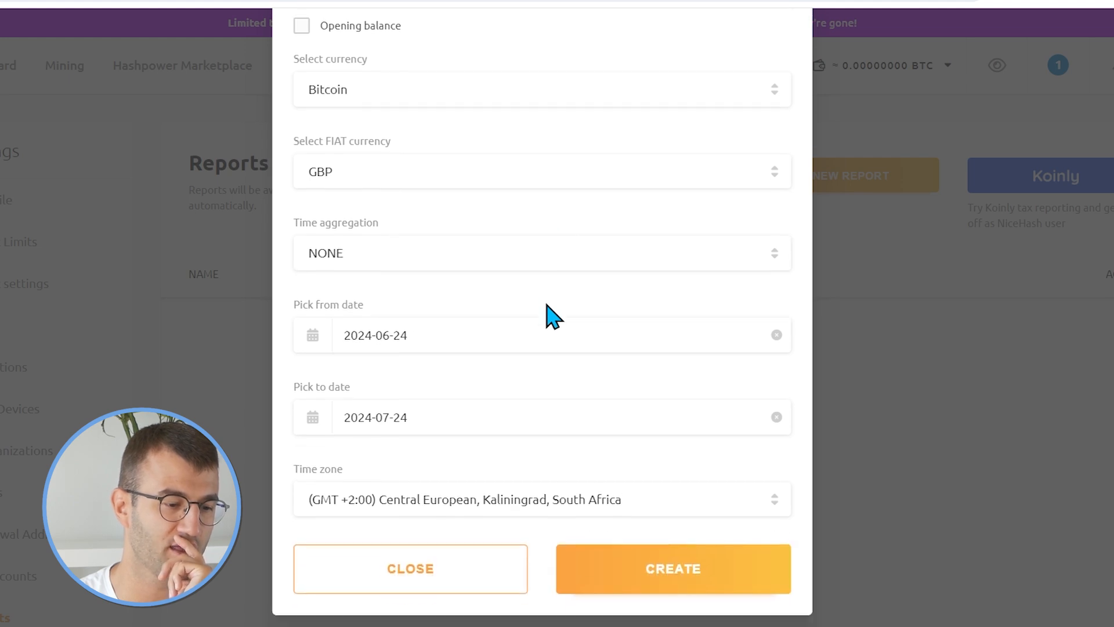
left_click(531, 261)
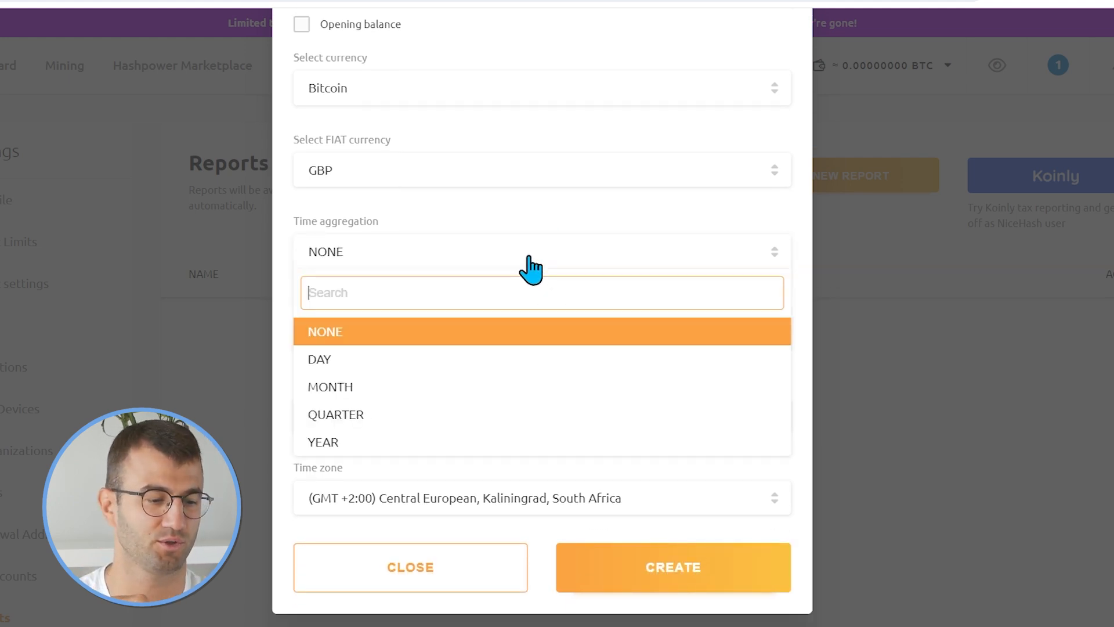
left_click(530, 264)
left_click(536, 349)
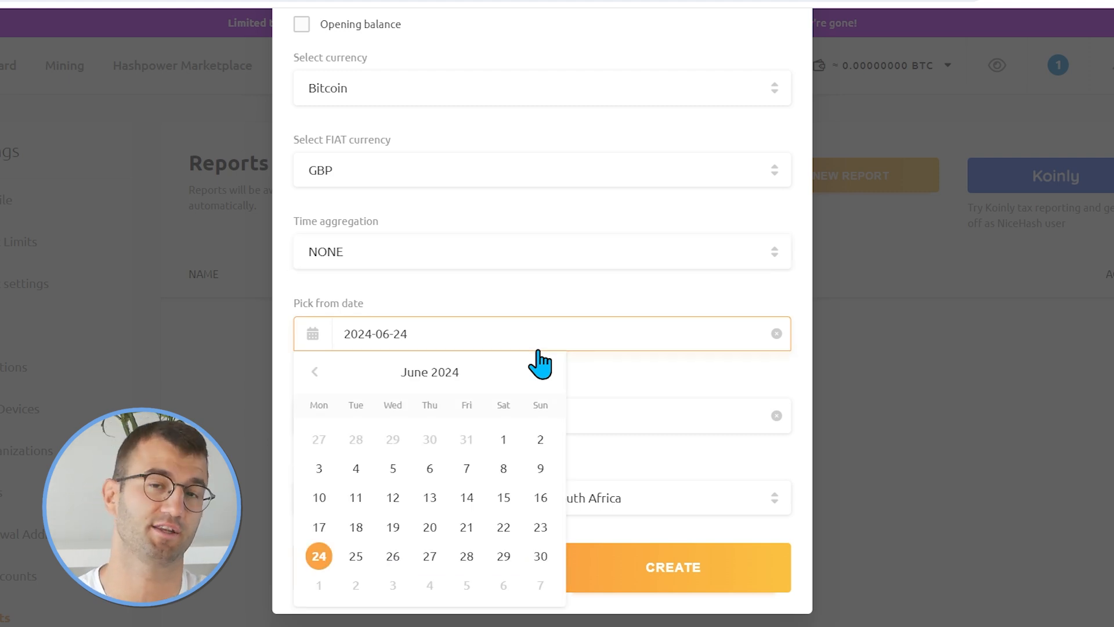
left_click(685, 416)
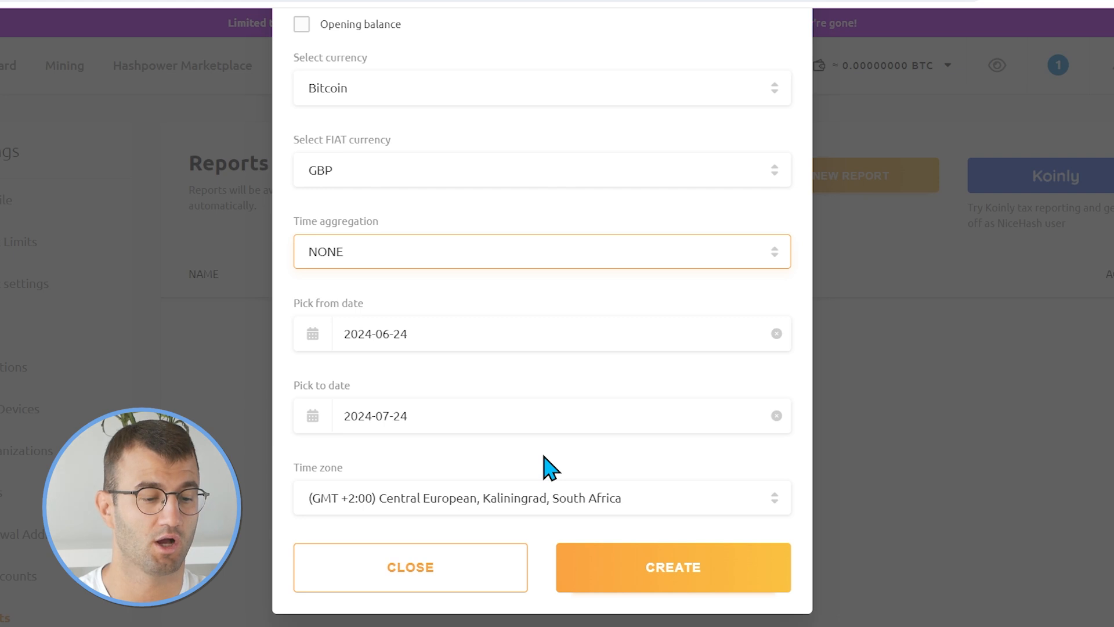
Set the report's start date to 2024-01-01.
left_click(492, 339)
left_click(327, 382)
left_click(327, 382)
left_click(327, 382)
left_click(326, 382)
left_click(327, 382)
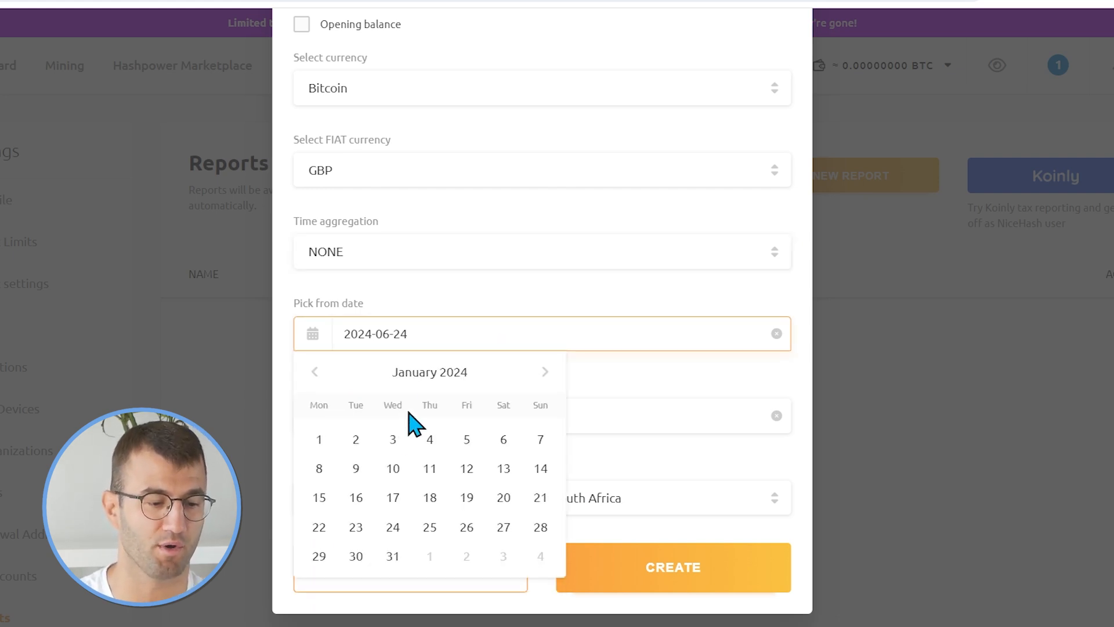
left_click(319, 441)
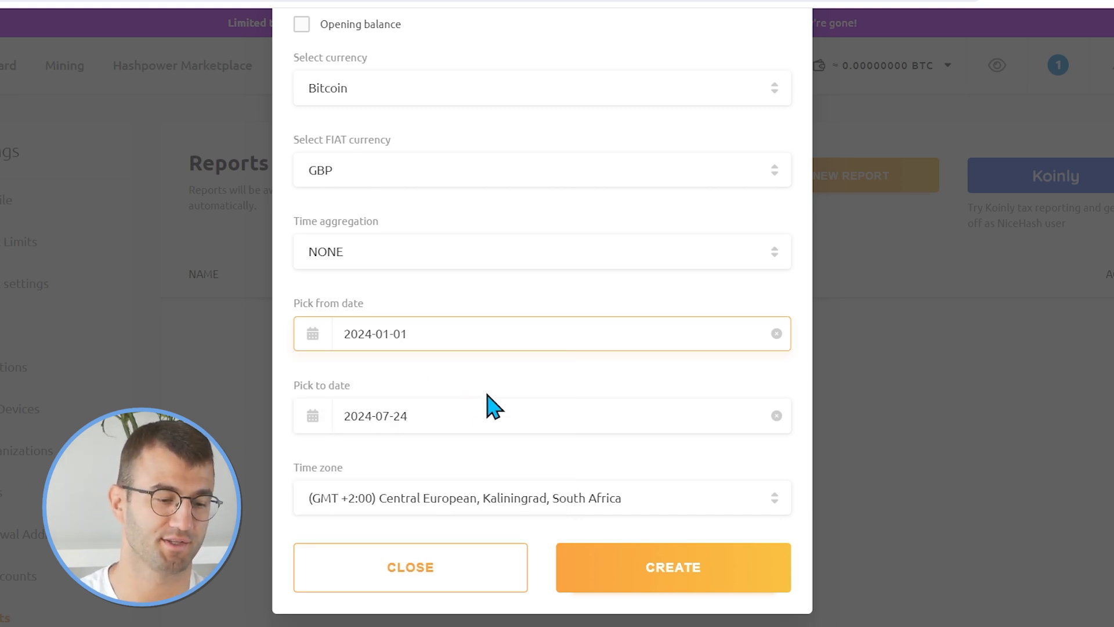
Browse the report's time zone options.
left_click(520, 511)
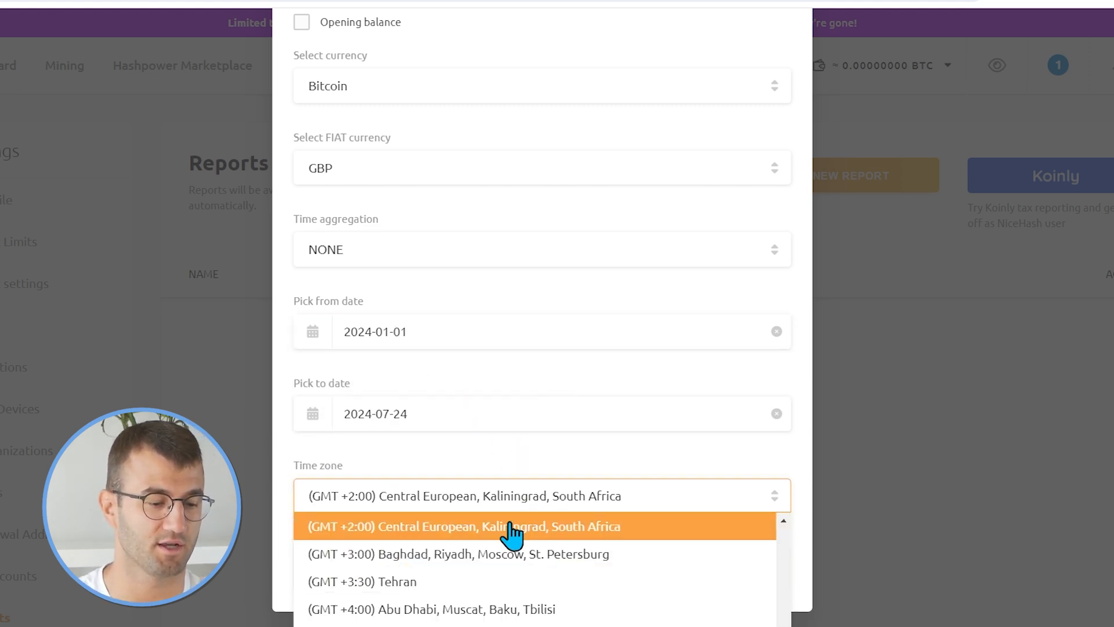
scroll(537, 589, "down", 4)
scroll(575, 528, "down", 3)
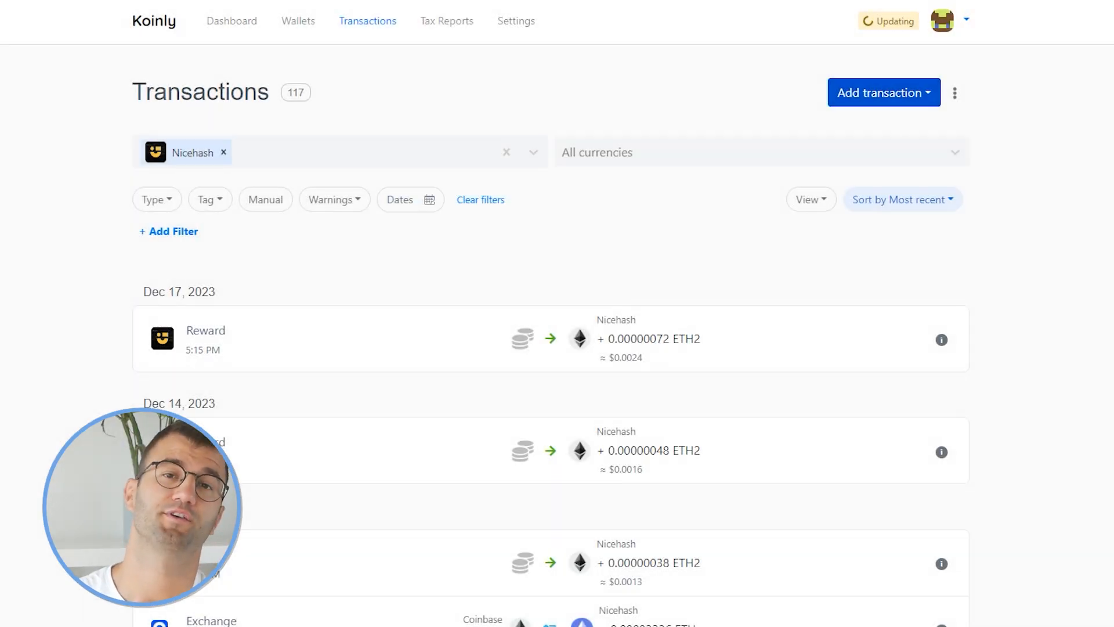
Scroll through the imported NiceHash transactions in Koinly.
scroll(551, 348, "down", 1)
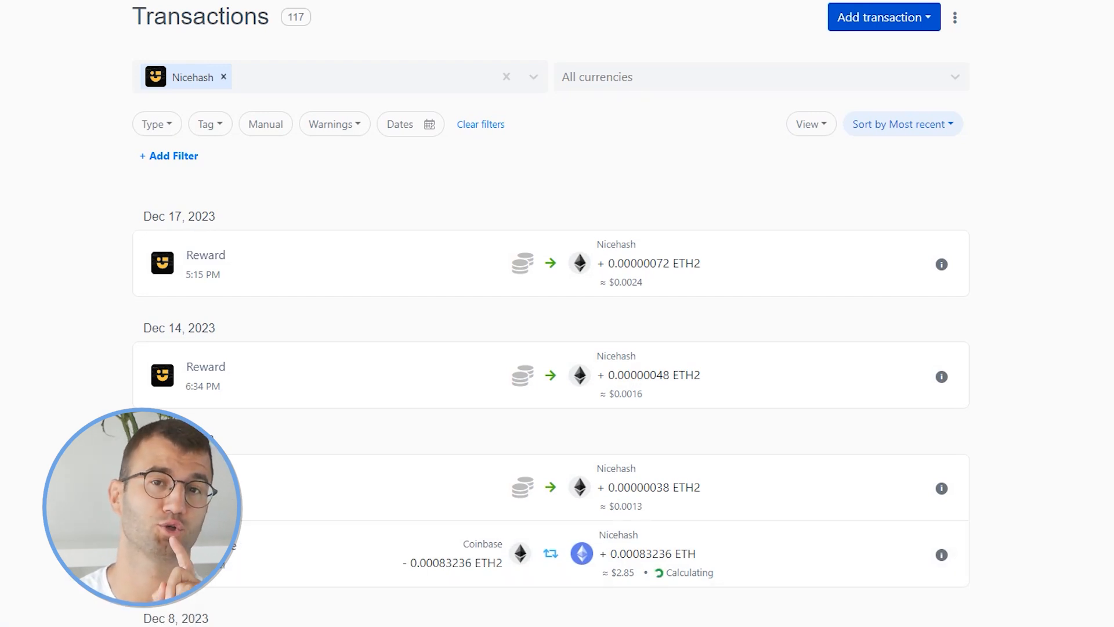
scroll(551, 348, "down", 1)
scroll(551, 349, "down", 1)
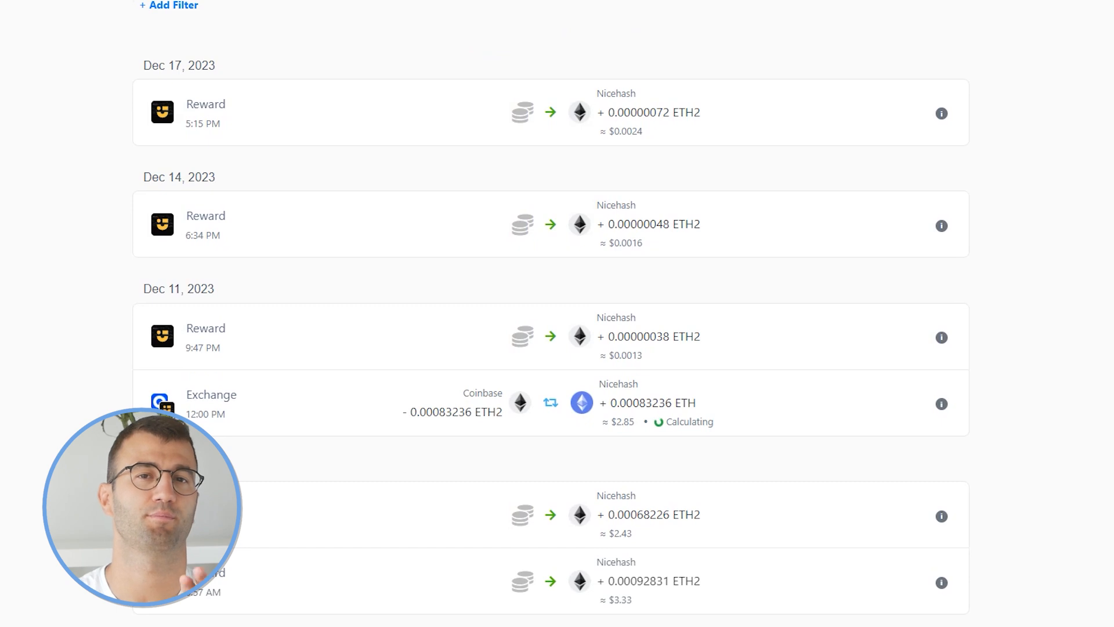
scroll(551, 348, "down", 1)
scroll(551, 348, "down", 1)
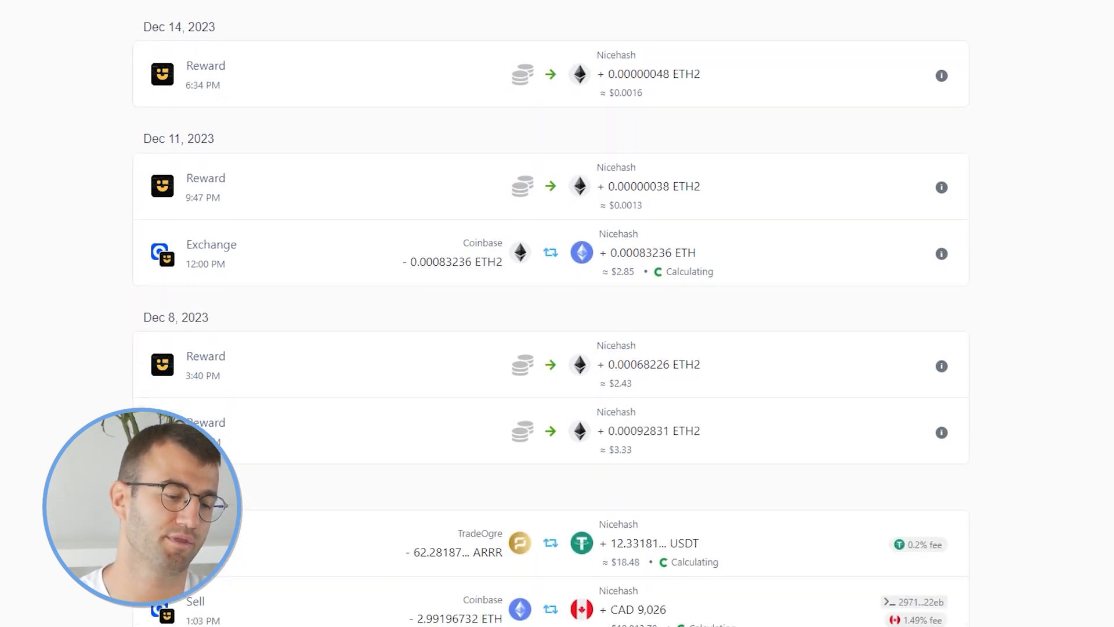
scroll(551, 348, "down", 1)
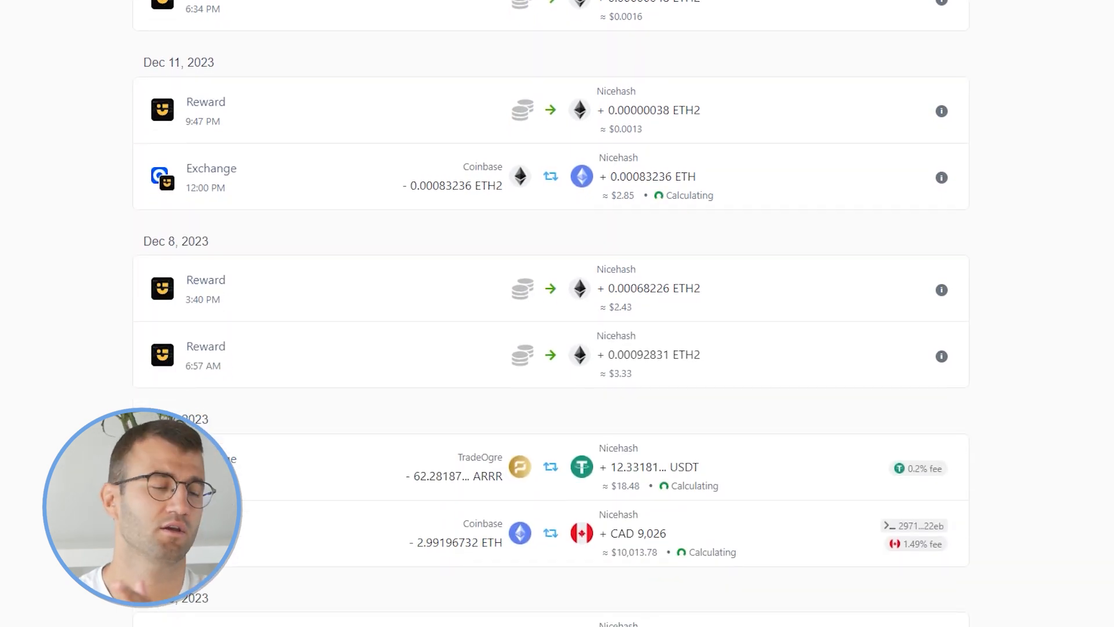
scroll(551, 348, "down", 1)
scroll(551, 348, "down", 1)
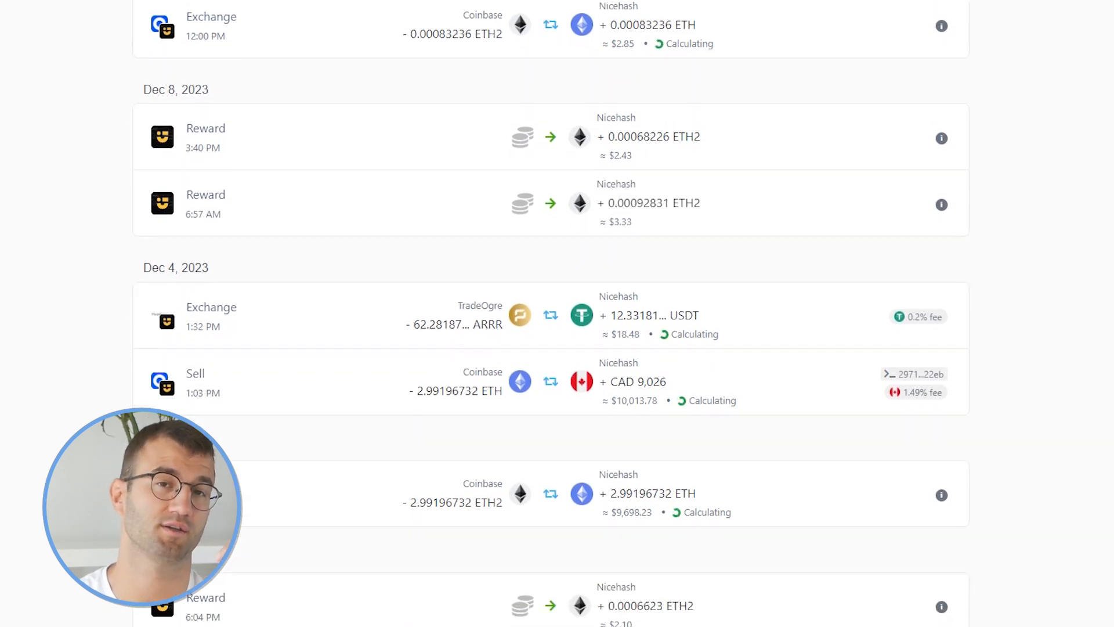
scroll(551, 348, "down", 1)
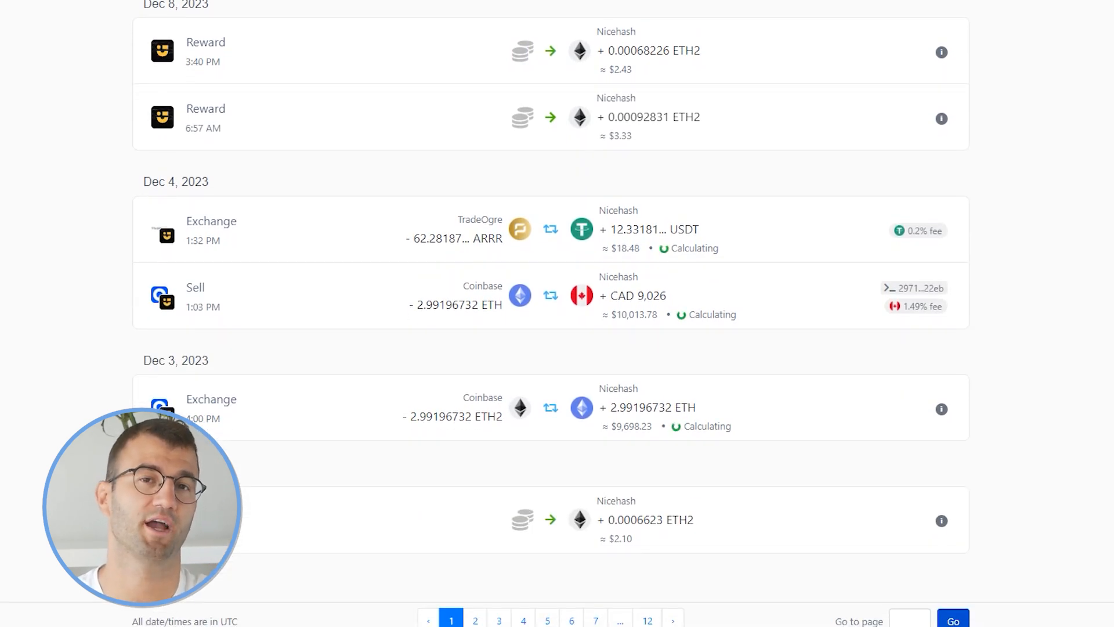